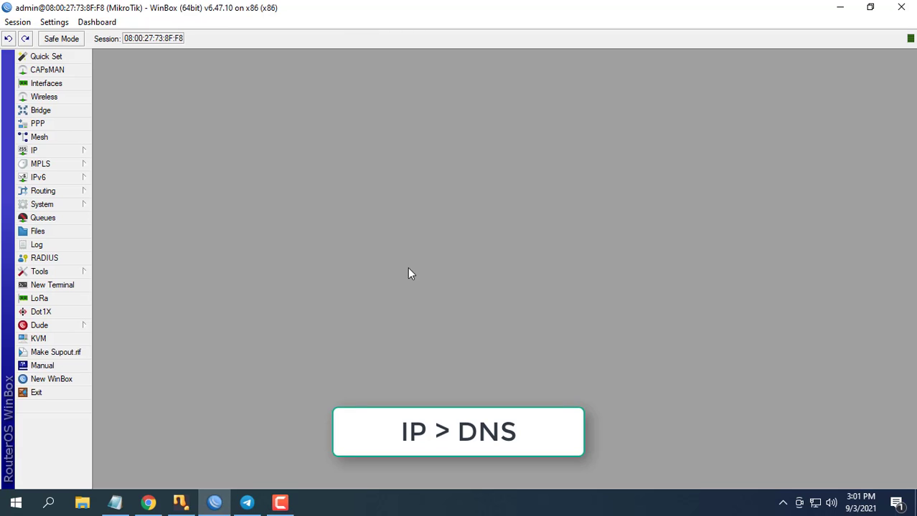
- In IP > DNS, enter 8.8.8.8 and 8.8.4.4 as the router's DNS servers and apply
left_click(85, 155)
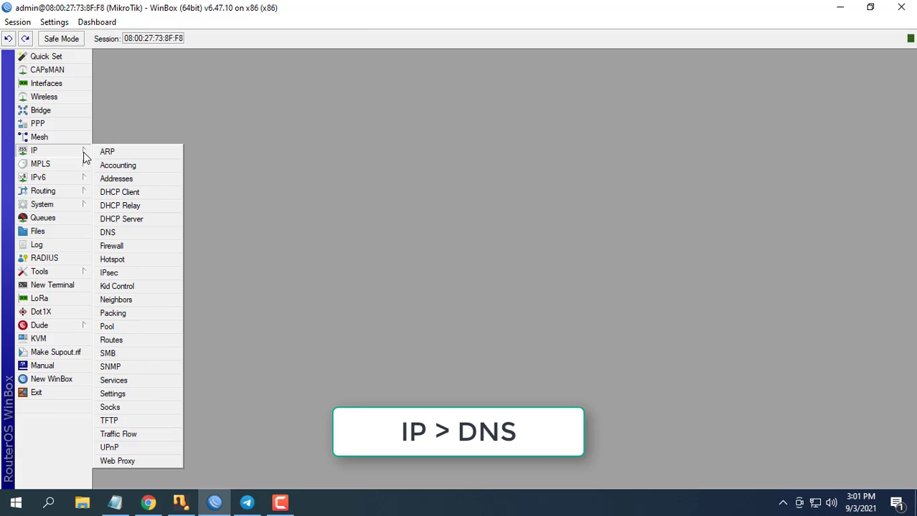
left_click(132, 232)
left_click(494, 168)
type("8")
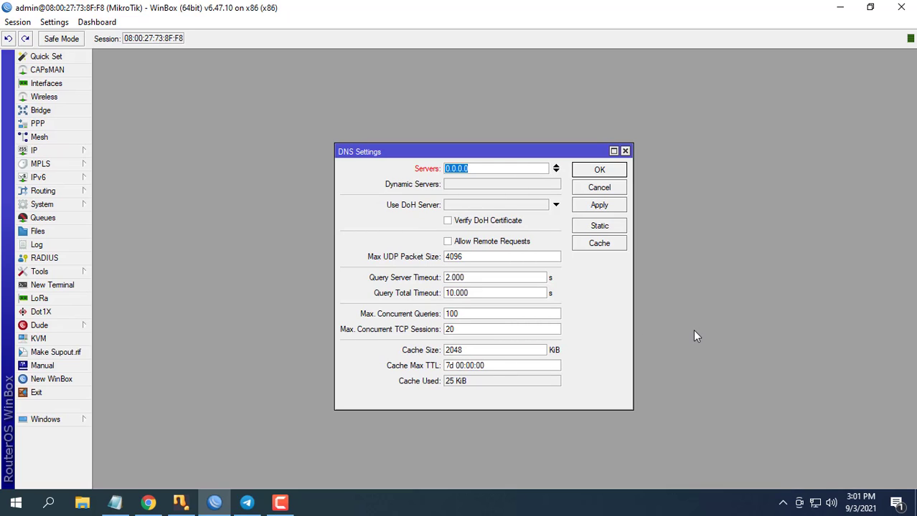
type(".8.8.8")
left_click(556, 172)
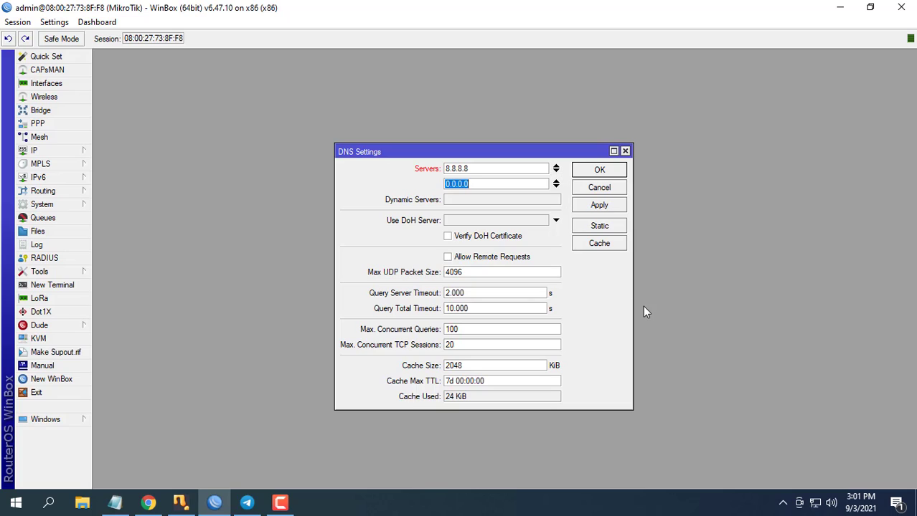
type("8.8.4.4")
left_click(601, 170)
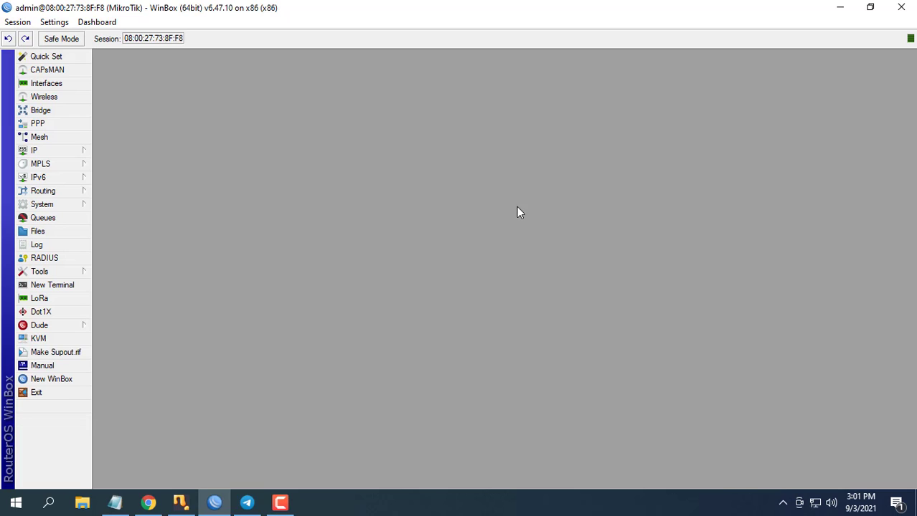
- Maximize Telegram, search 'Bot' and open the BotFather chat with its info panel closed
left_click(840, 7)
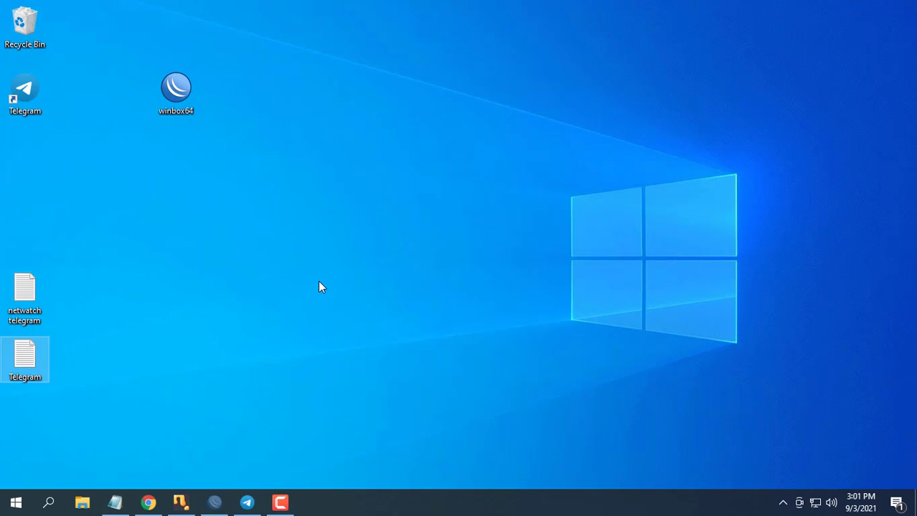
left_click(214, 506)
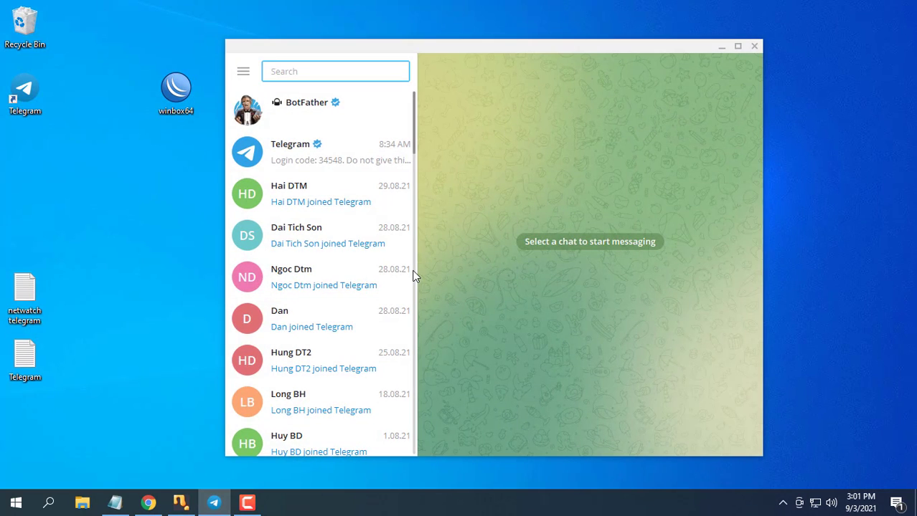
left_click(740, 49)
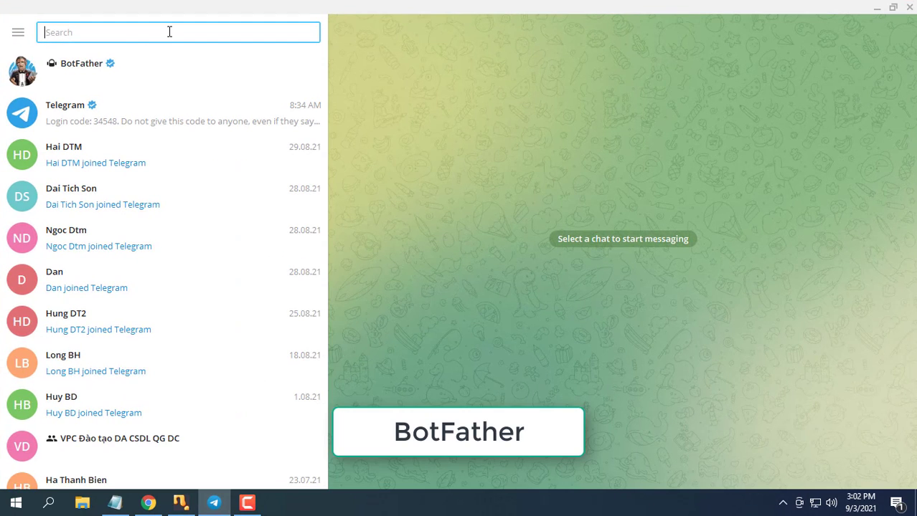
type("Bot")
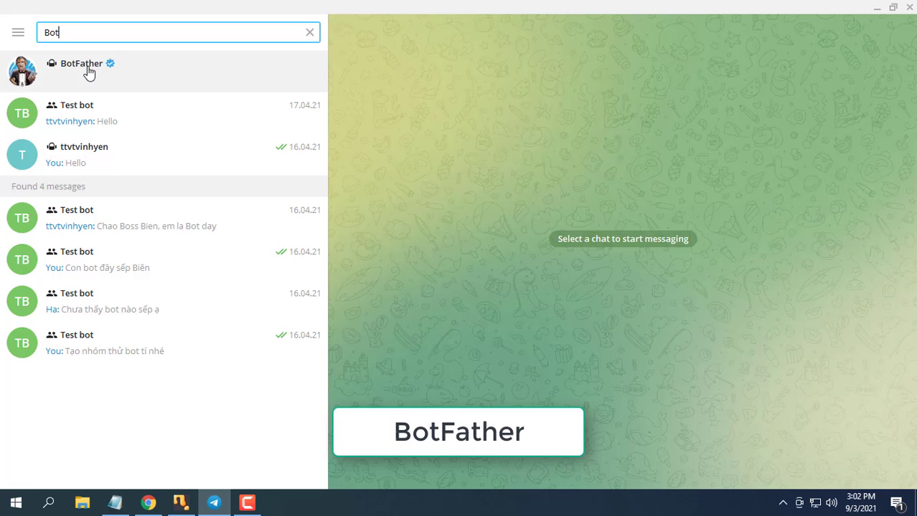
left_click(88, 72)
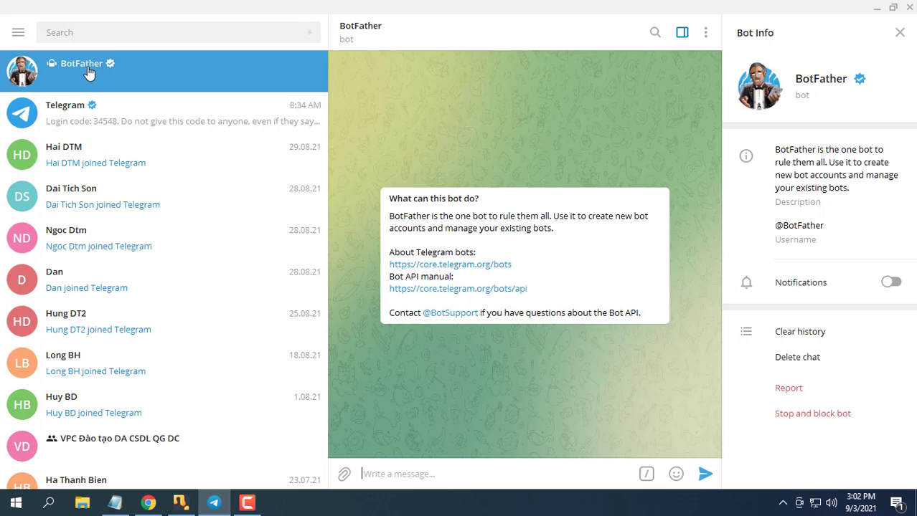
left_click(900, 32)
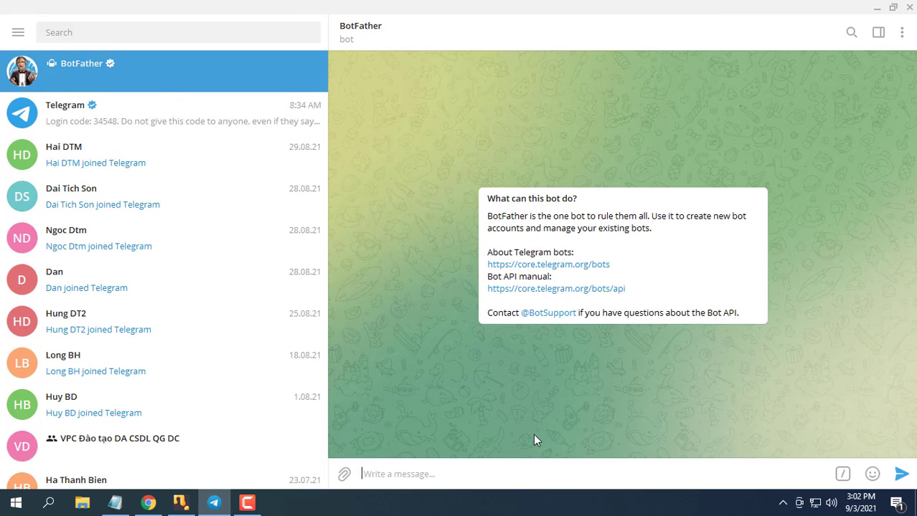
- Send /newbot, then name the bot mikrotiknetvn2021 with username mikrotiknetvn2021_bot
type("/new")
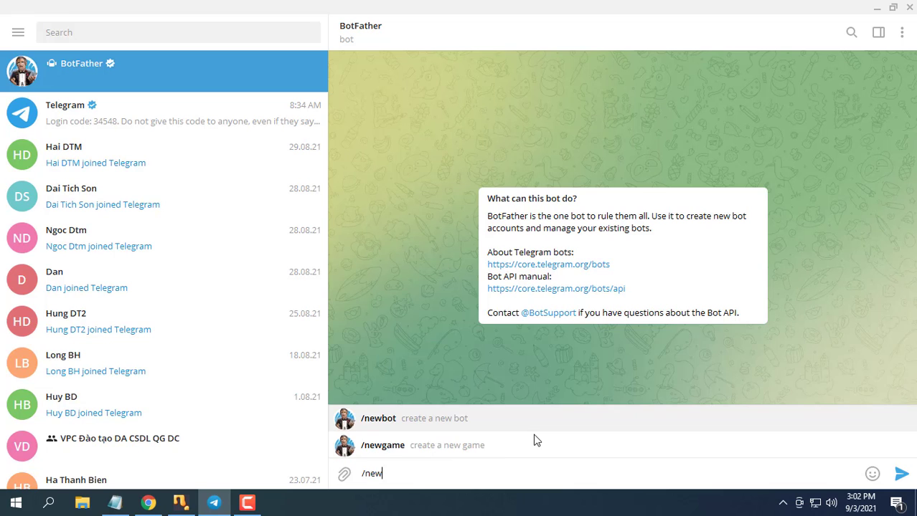
type("bot")
key("Return")
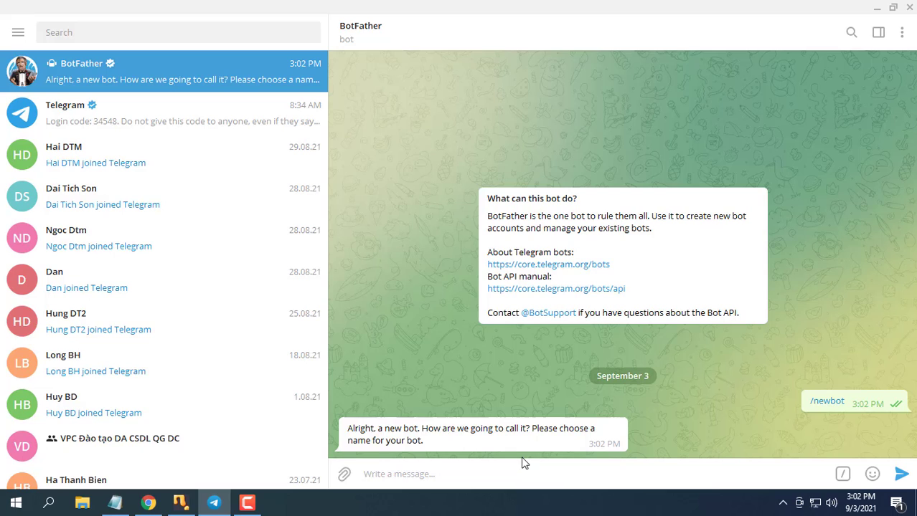
type("mikrotiknetvn2021")
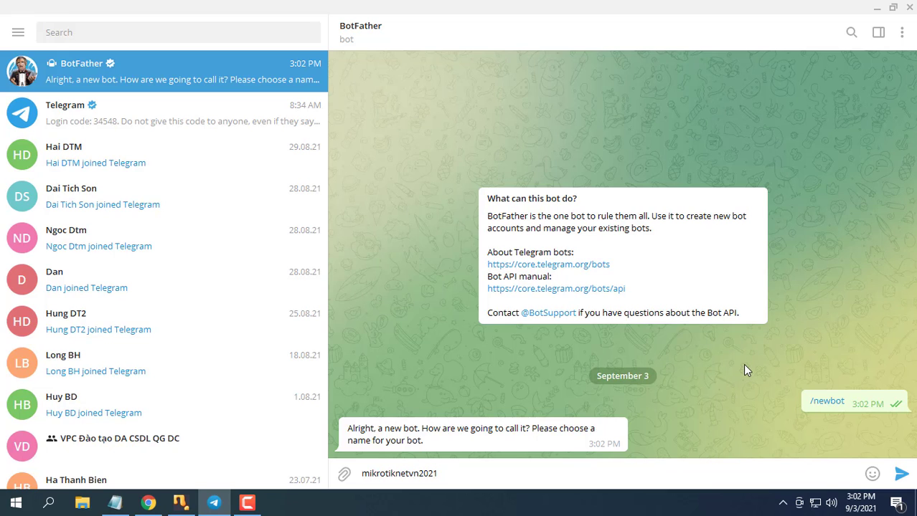
key("Return")
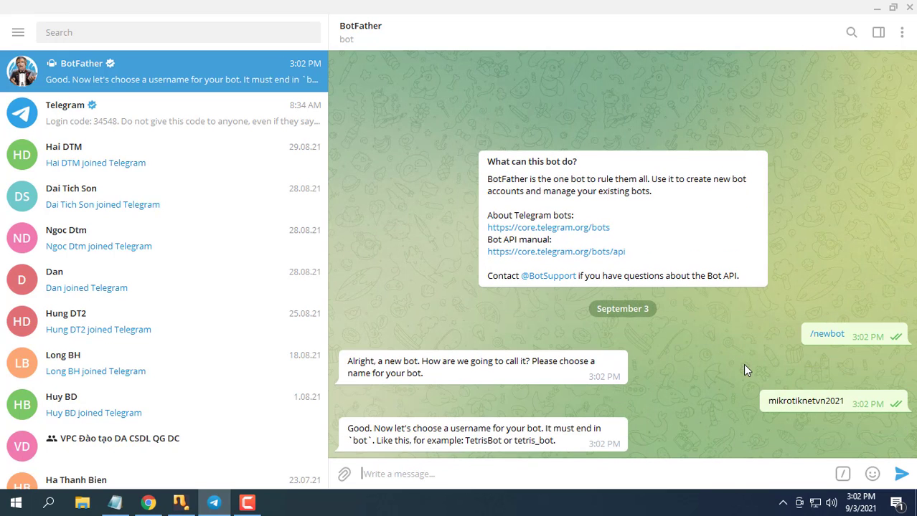
type("mikr")
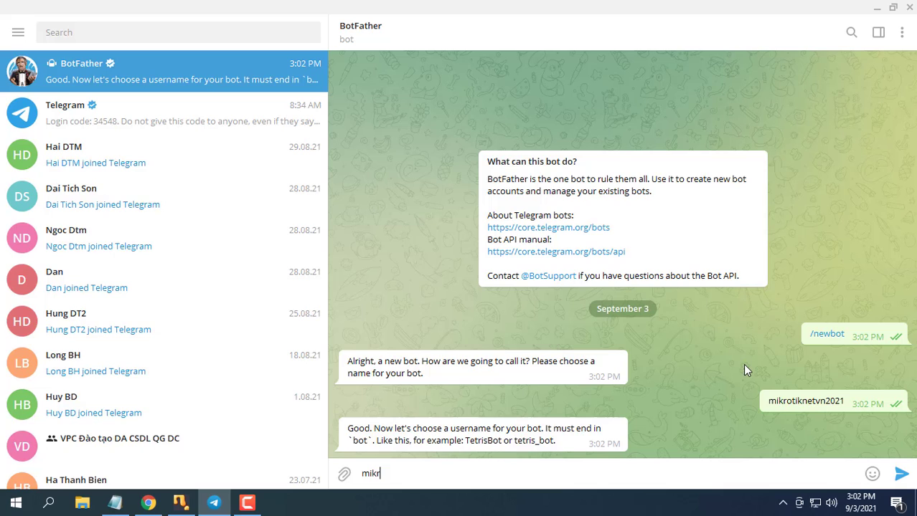
type("otiknetvn2021_bot")
key("Return")
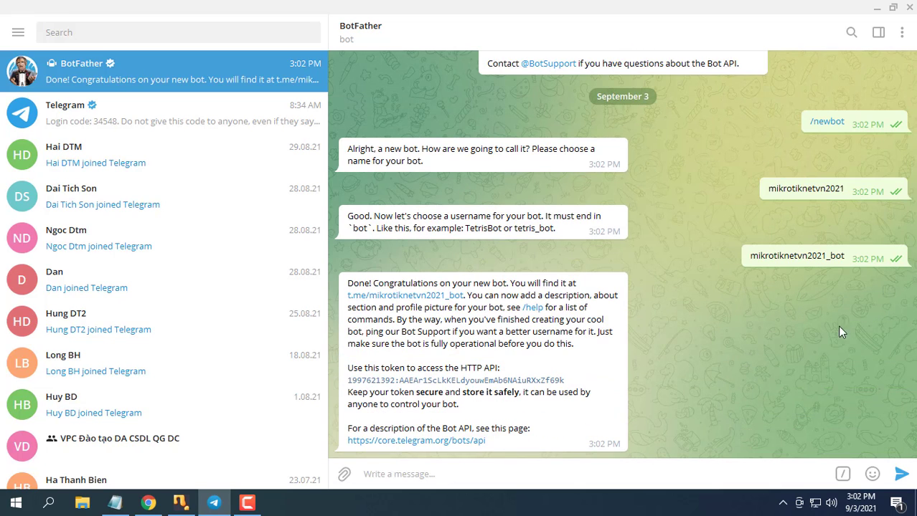
- Paste the bot username mikrotiknetvn2021_bot into the Notepad Telegram notes
left_click_drag(750, 256, 845, 257)
key("ctrl+c")
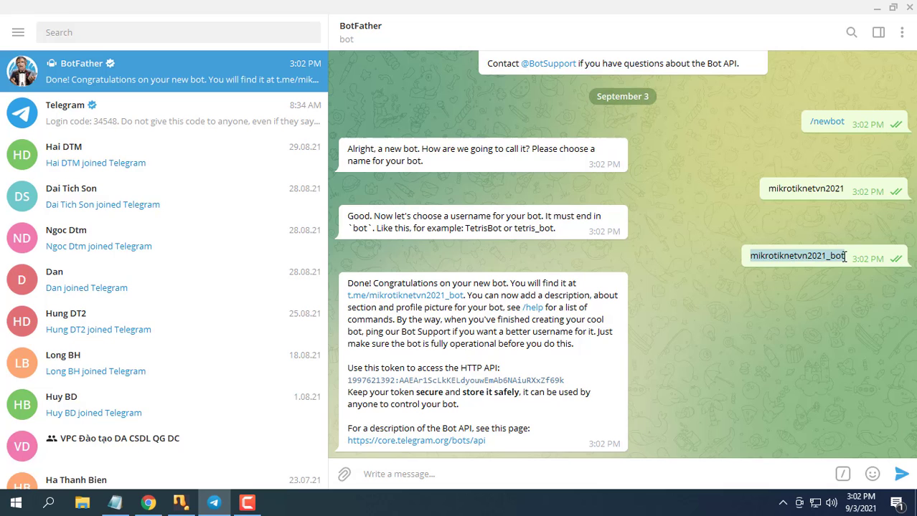
left_click(115, 503)
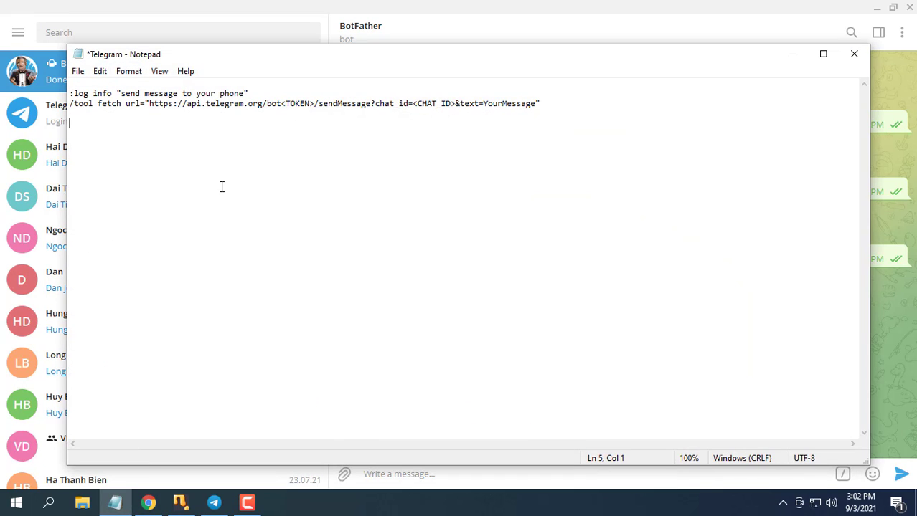
key("ctrl+v")
key("Return")
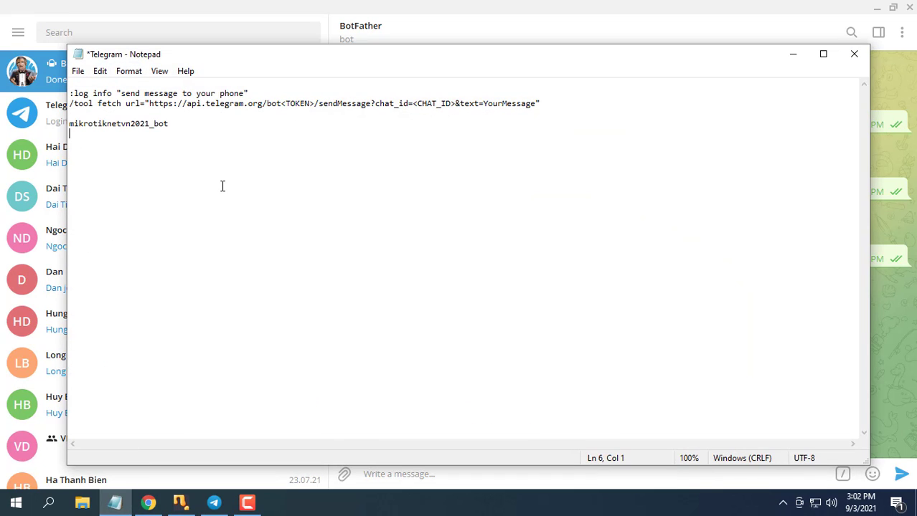
left_click(792, 57)
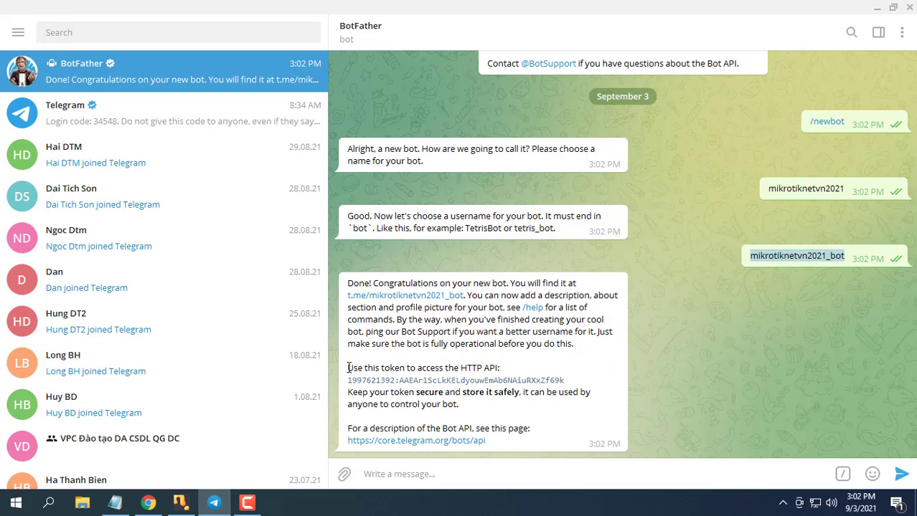
- Copy BotFather's HTTP API token lines into the notes below the username
left_click_drag(349, 368, 566, 384)
key("ctrl+c")
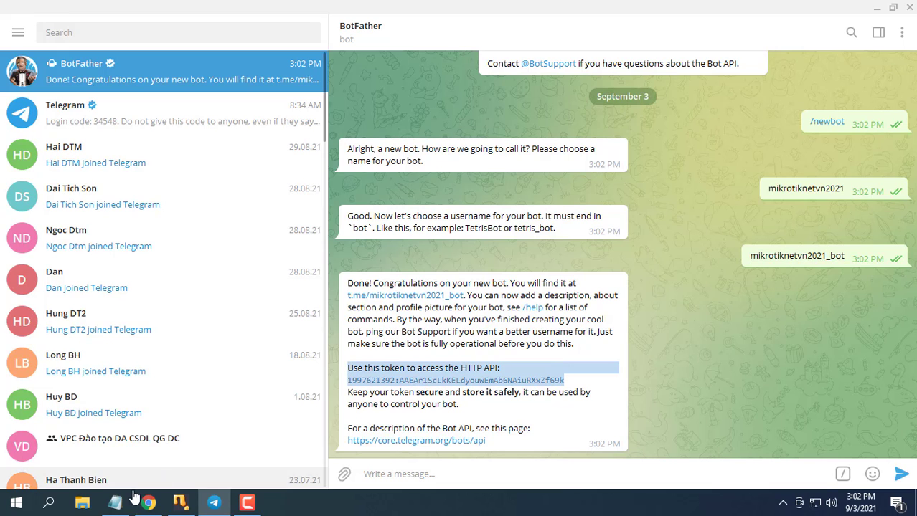
left_click(114, 503)
key("ctrl+v")
left_click_drag(290, 154, 70, 148)
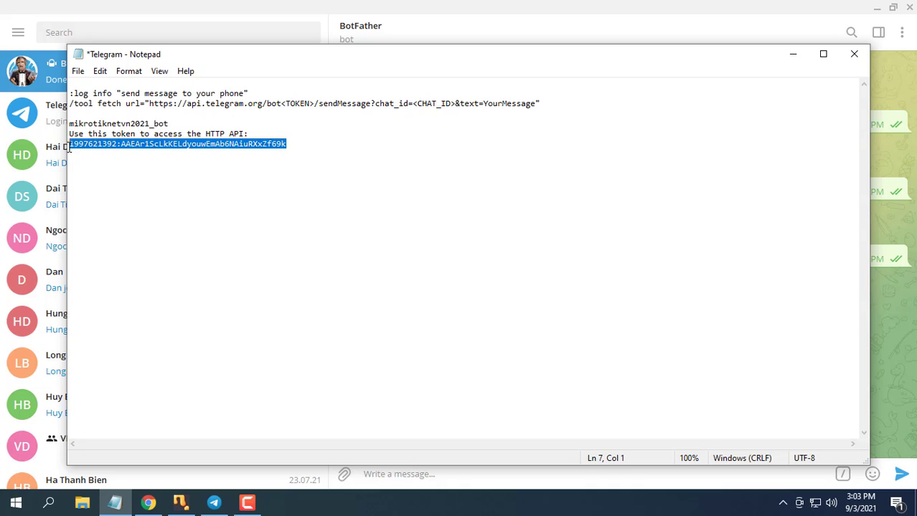
left_click(796, 58)
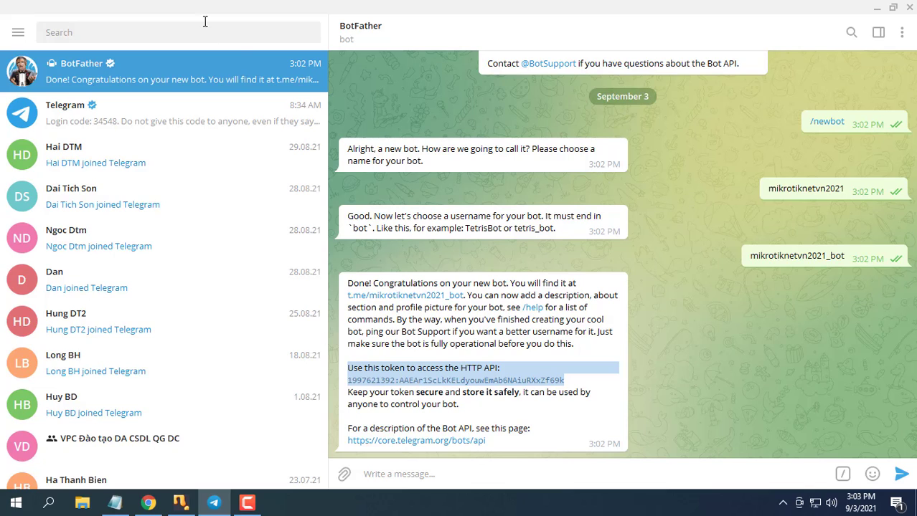
left_click_drag(205, 21, 280, 27)
- Start a new Telegram group named Mikrotik_NETVN
left_click(78, 46)
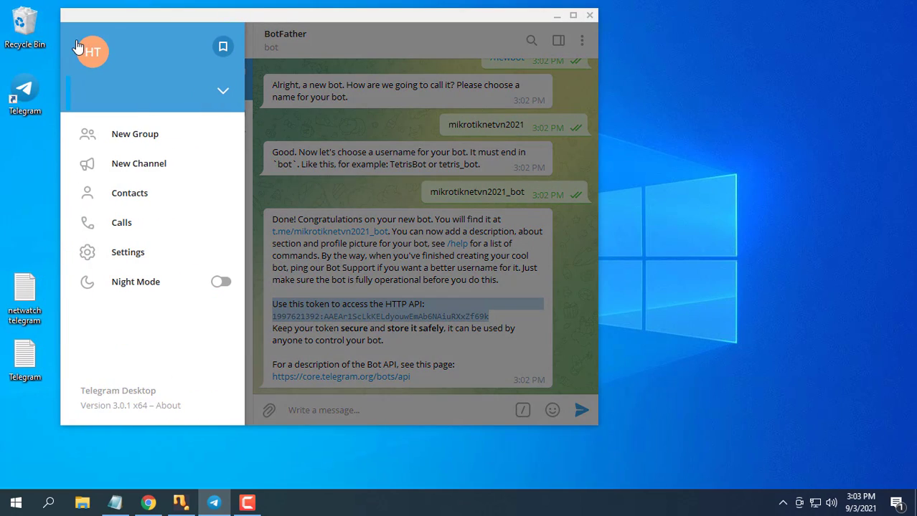
left_click(140, 141)
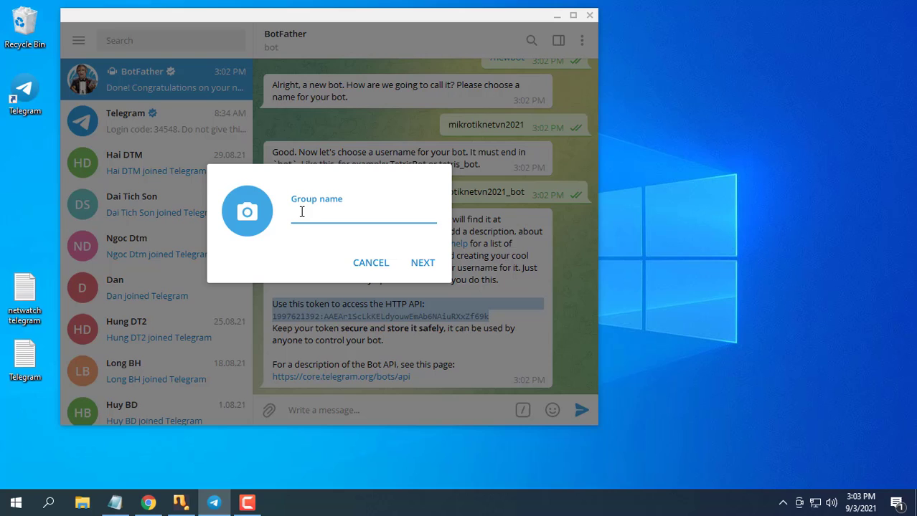
type("Mikrotik_NETVN")
left_click(433, 263)
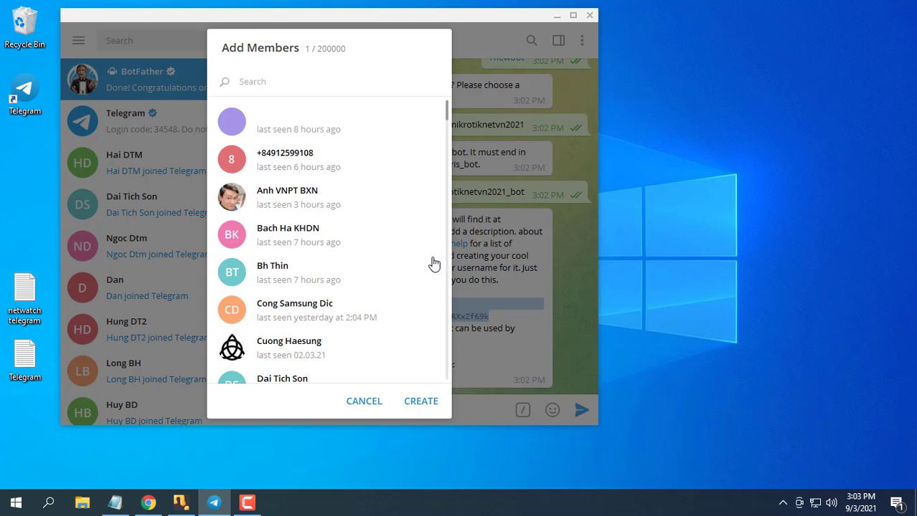
- Add a contact and mikrotiknetvn2021_bot as members, then create the group
type("jo")
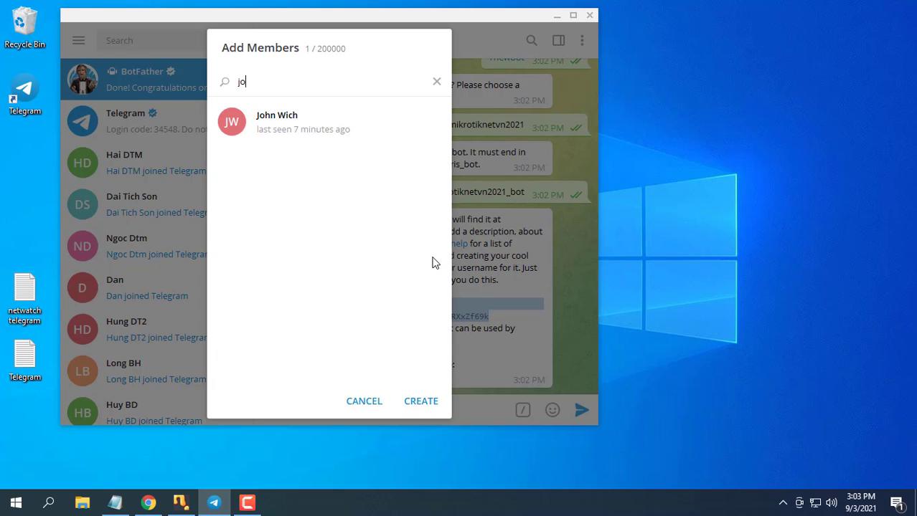
left_click(329, 126)
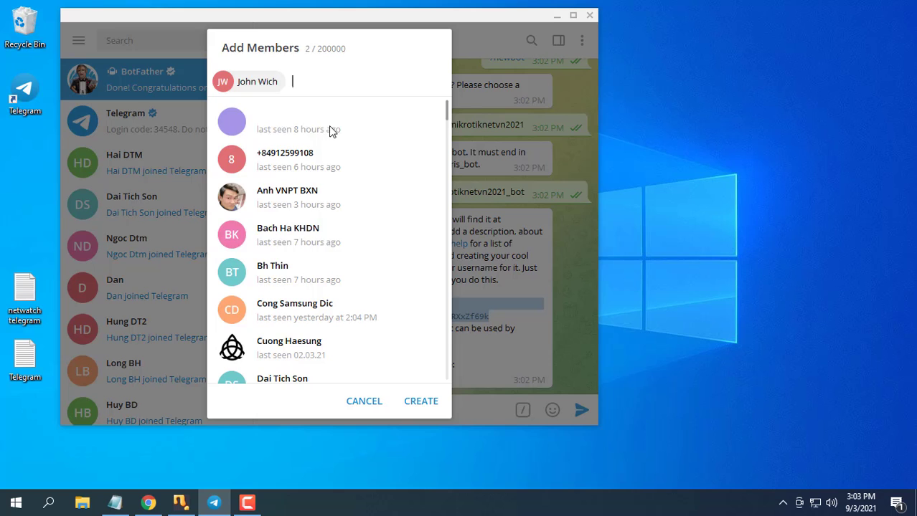
left_click(115, 502)
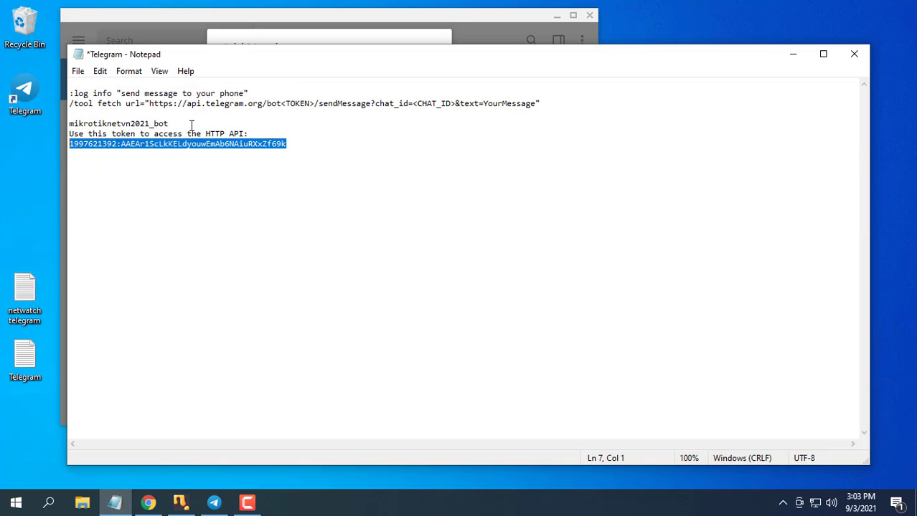
left_click_drag(191, 126, 66, 125)
left_click(792, 54)
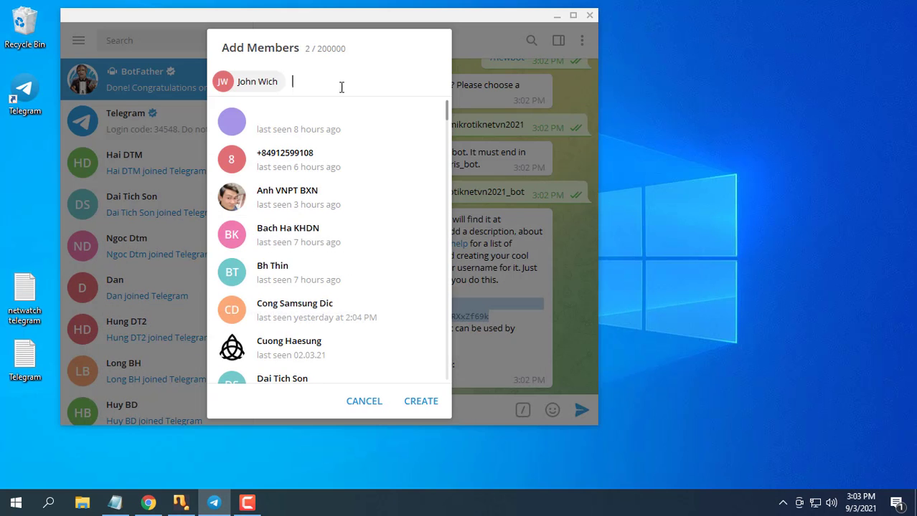
key("ctrl+v")
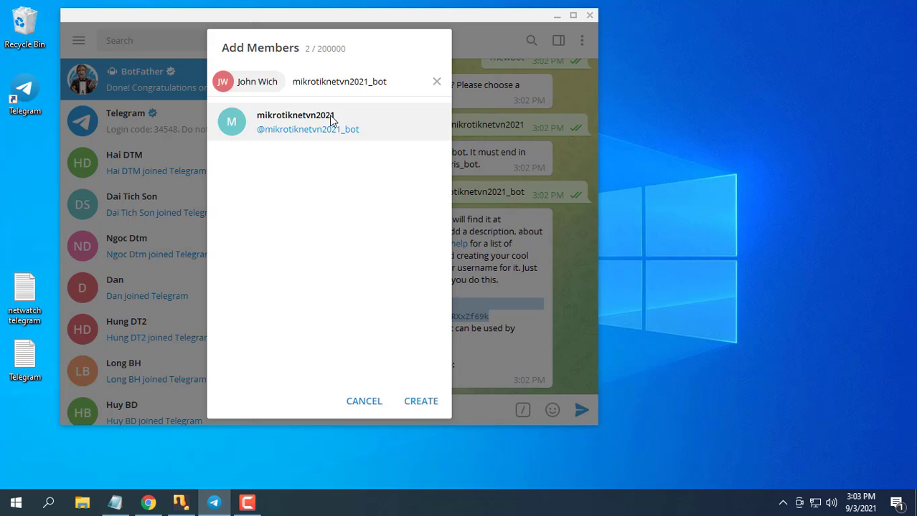
left_click(329, 116)
left_click(420, 403)
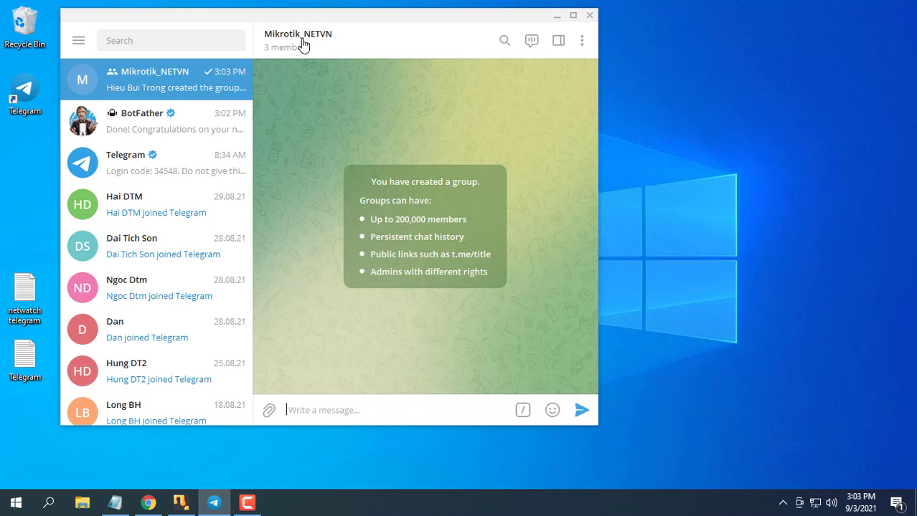
- Open Mikrotik_NETVN in Telegram Web and copy the numeric chat ID from the address bar
left_click(556, 15)
left_click(149, 502)
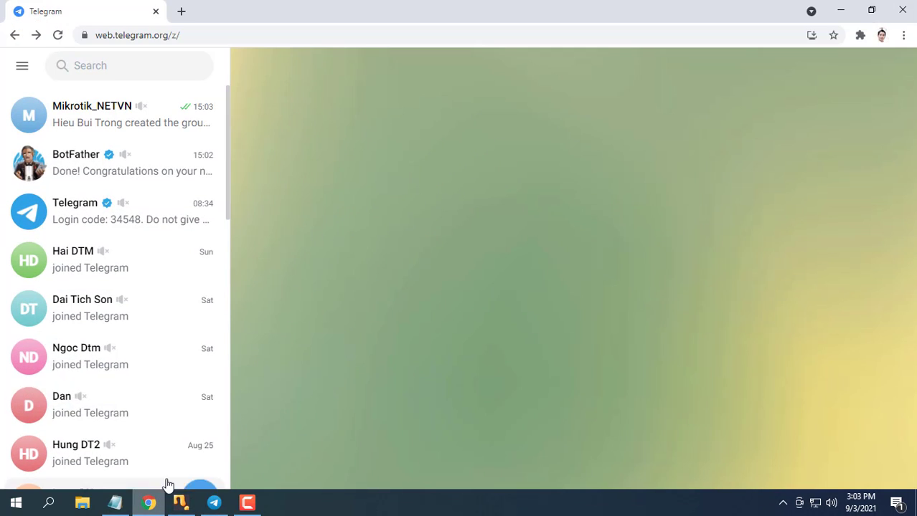
left_click(129, 125)
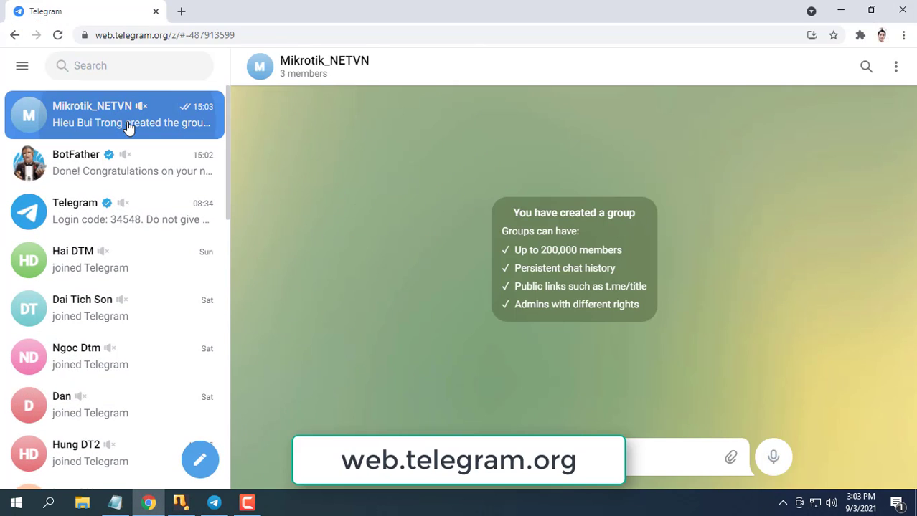
left_click(269, 33)
left_click(269, 33)
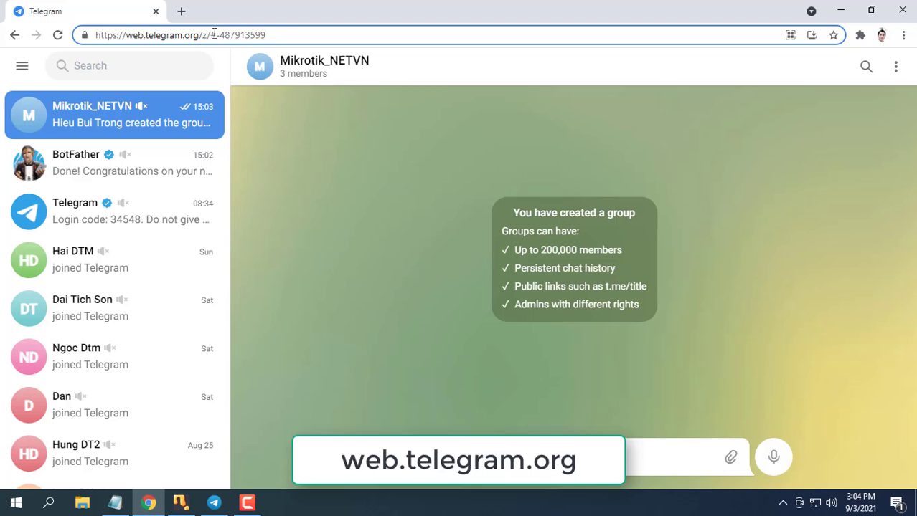
left_click_drag(214, 34, 299, 35)
right_click(255, 36)
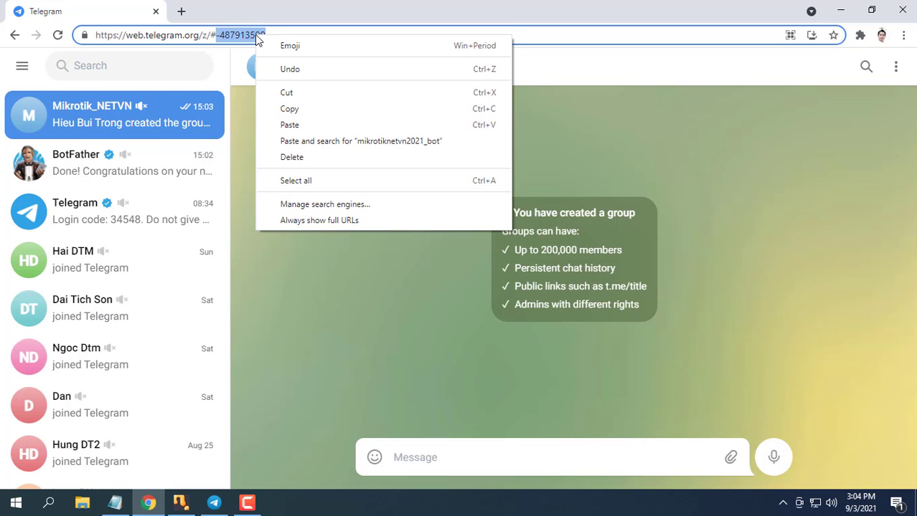
left_click(303, 107)
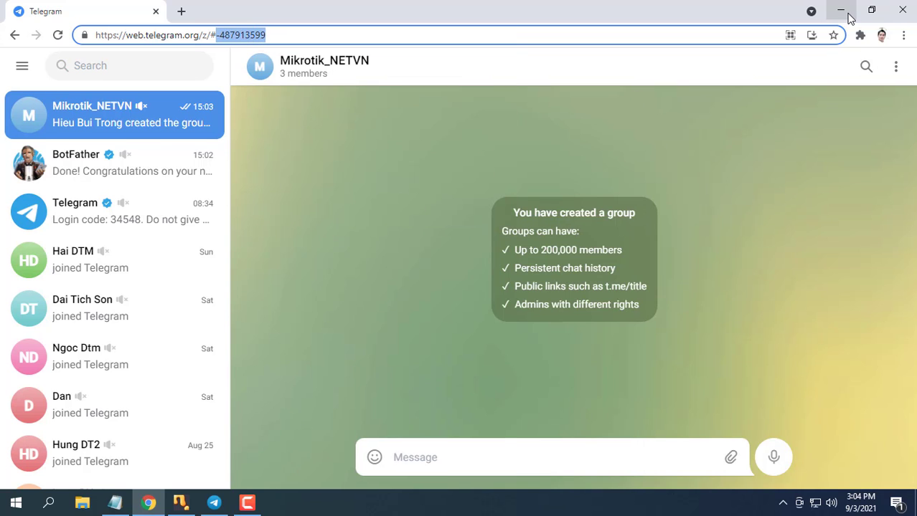
left_click(839, 10)
- Add a 'CHAT_ID :' line with the pasted group chat ID to the notes
left_click(115, 504)
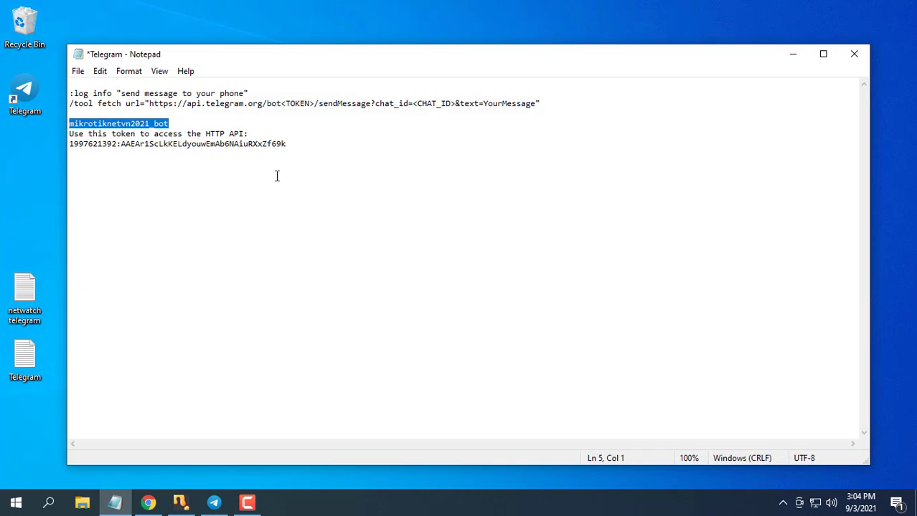
left_click(350, 159)
type("CH")
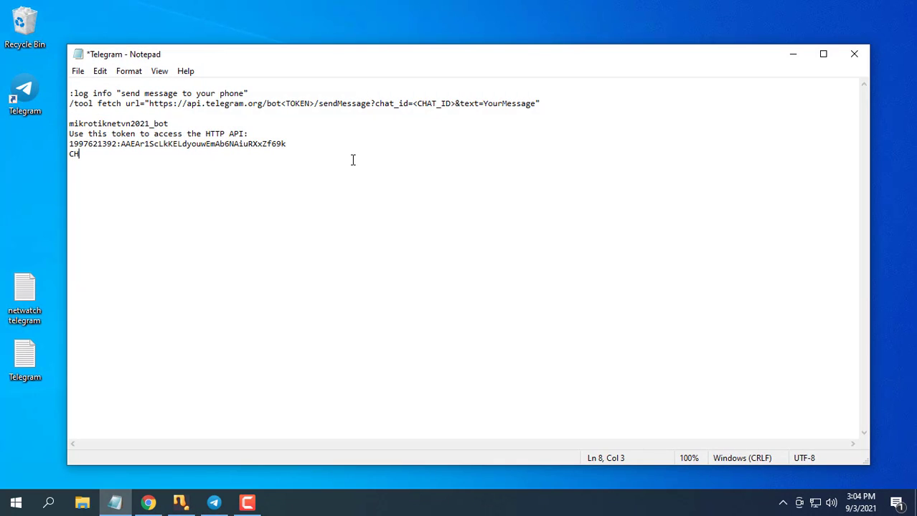
type("AT_ID :")
key("ctrl+v")
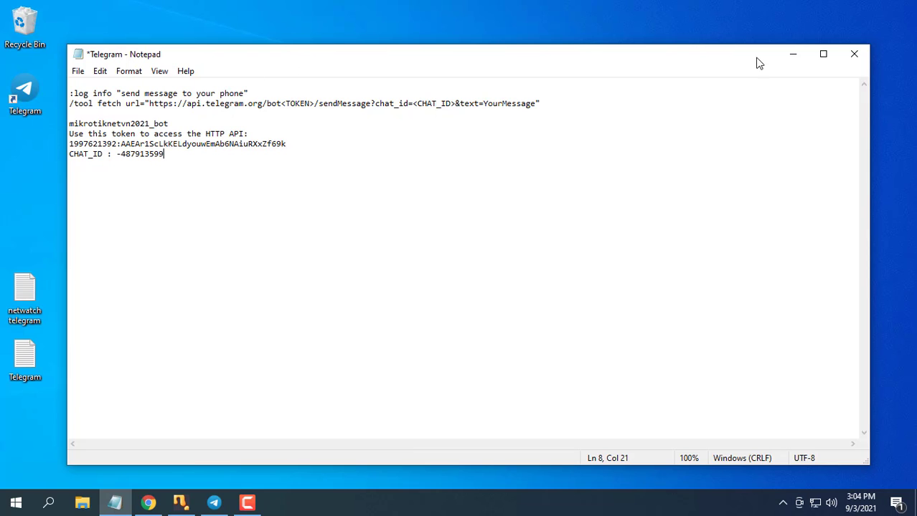
left_click(793, 54)
- Launch winbox64 and connect to the router from the neighbour list
double_click(177, 89)
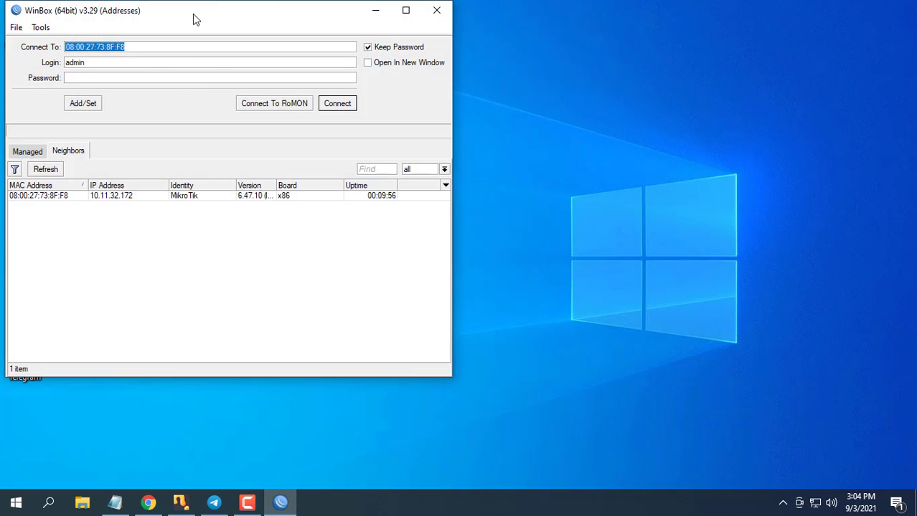
left_click_drag(194, 18, 502, 41)
left_click(545, 216)
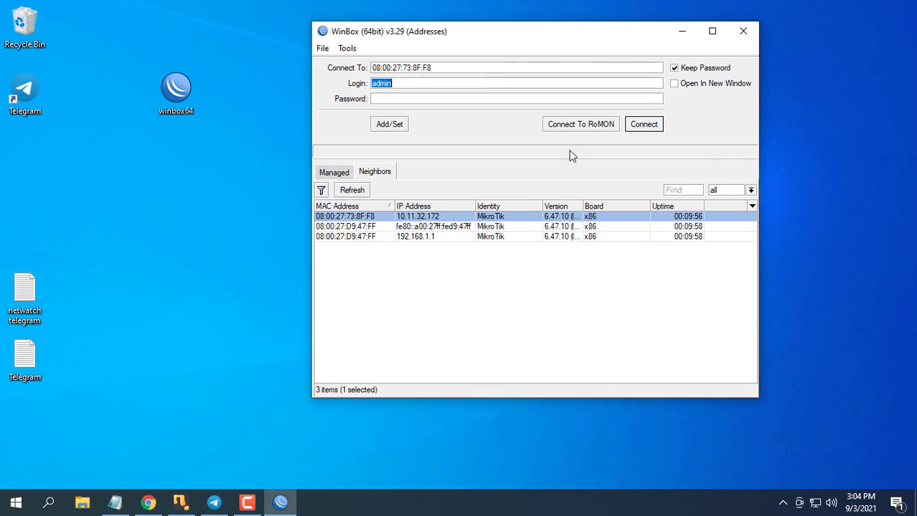
left_click(643, 124)
left_click(60, 272)
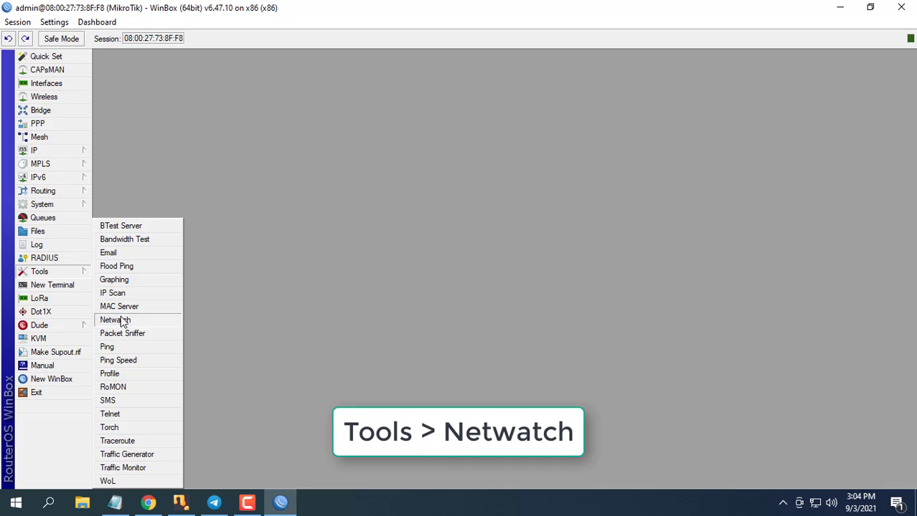
- In Tools > Netwatch, add a host 192.168.1.254 with interval 00:00:05
left_click(123, 321)
left_click_drag(188, 266, 213, 70)
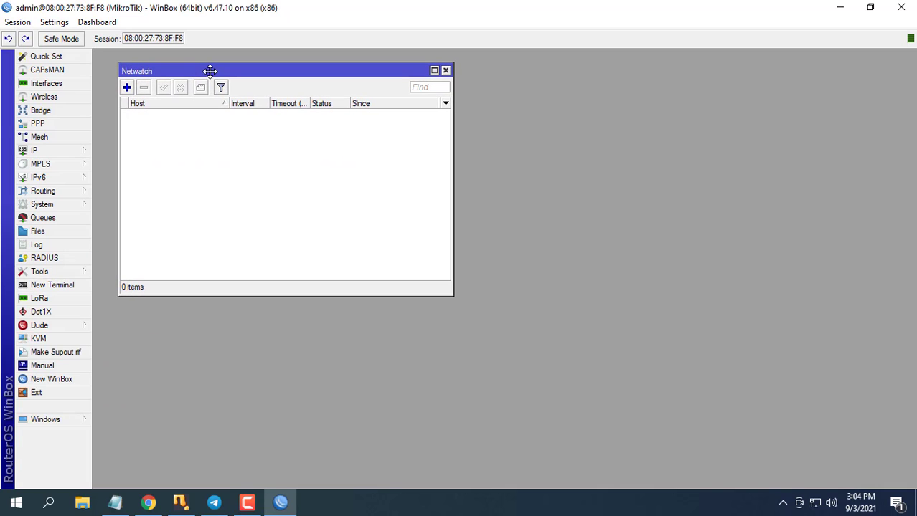
left_click(126, 87)
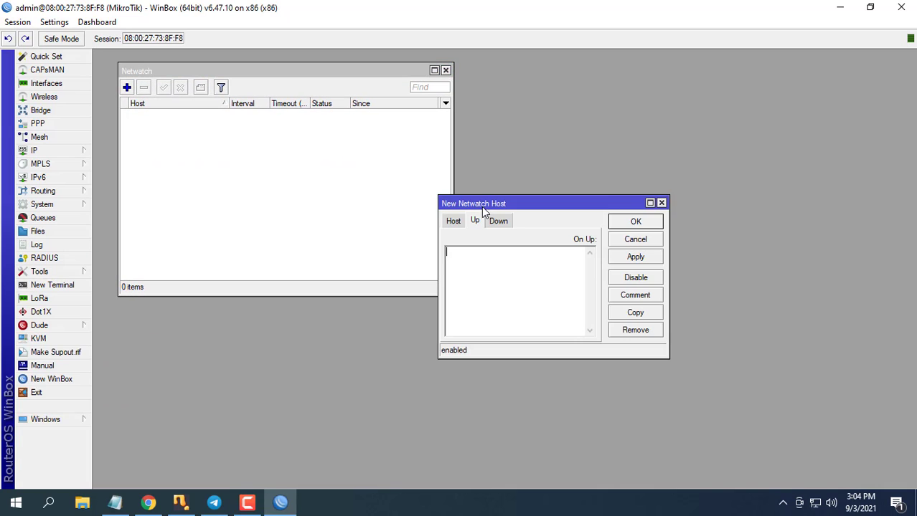
left_click_drag(481, 198, 503, 70)
left_click(474, 91)
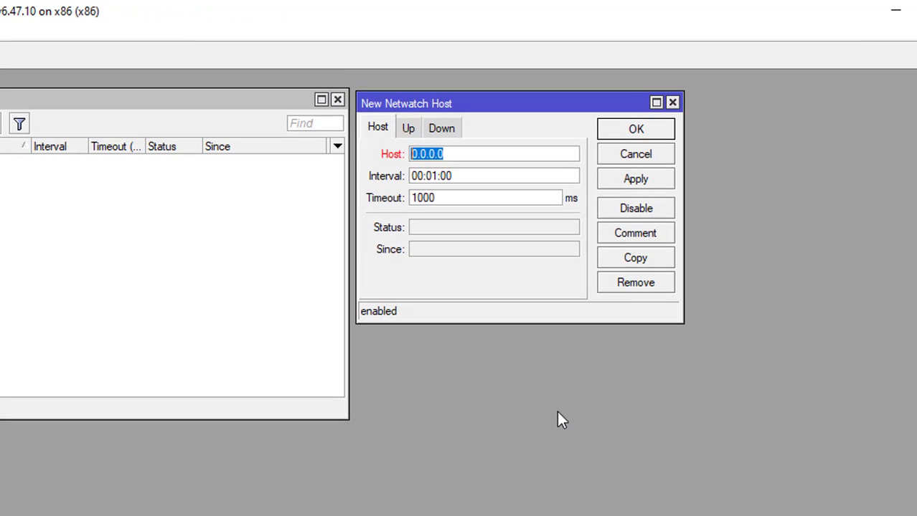
type("192.168.1.254")
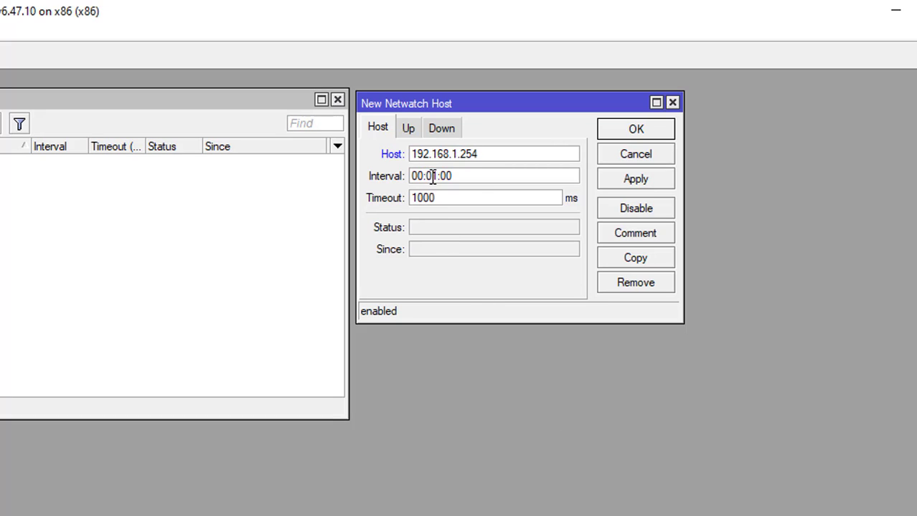
type("0")
left_click_drag(447, 180, 463, 176)
type("5")
left_click(408, 128)
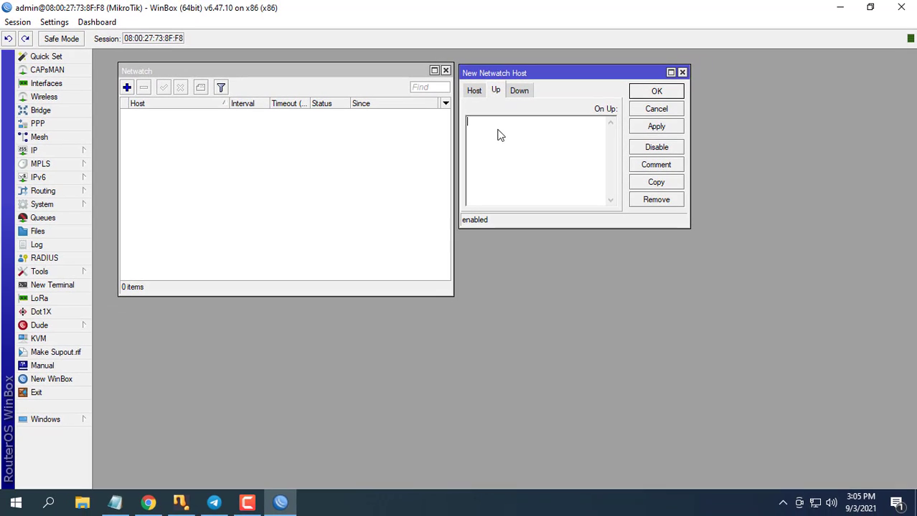
- Duplicate the template log and fetch lines below CHAT_ID, tagging the log line 'ip up'
left_click(115, 503)
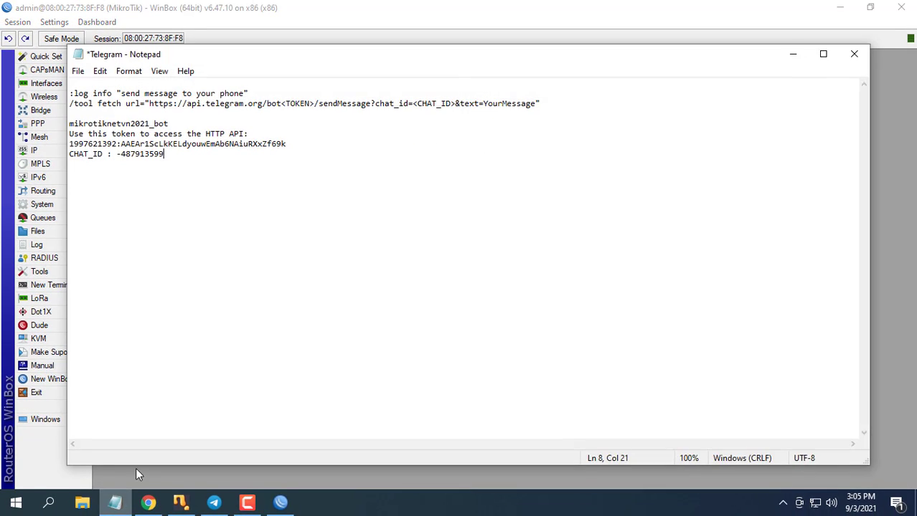
left_click_drag(593, 85, 9, 72)
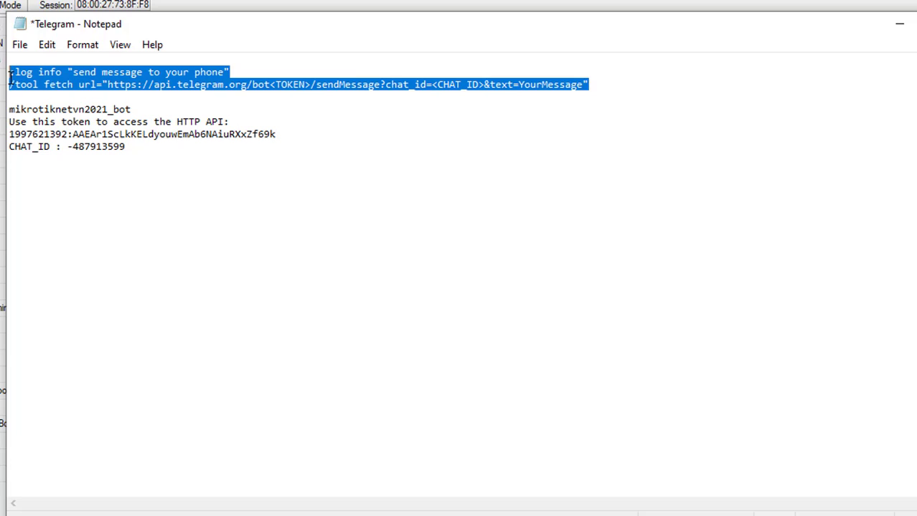
left_click(164, 158)
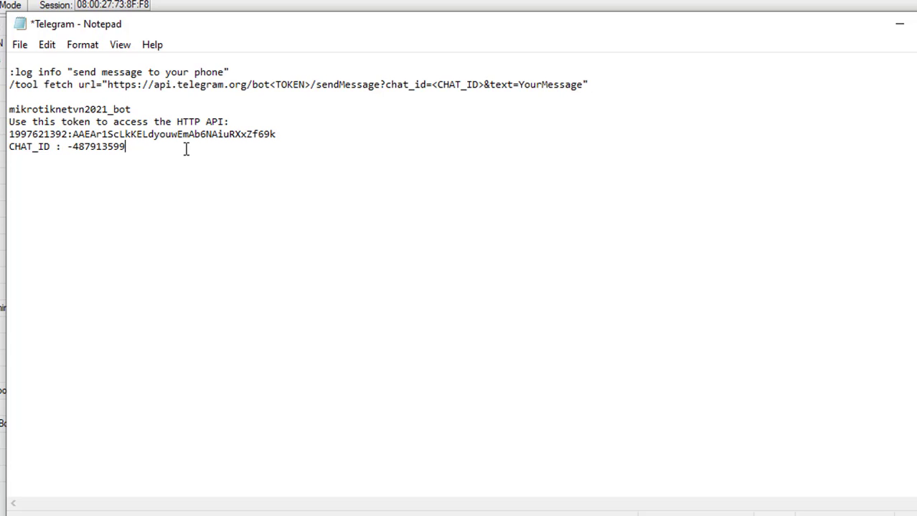
key("ctrl+v")
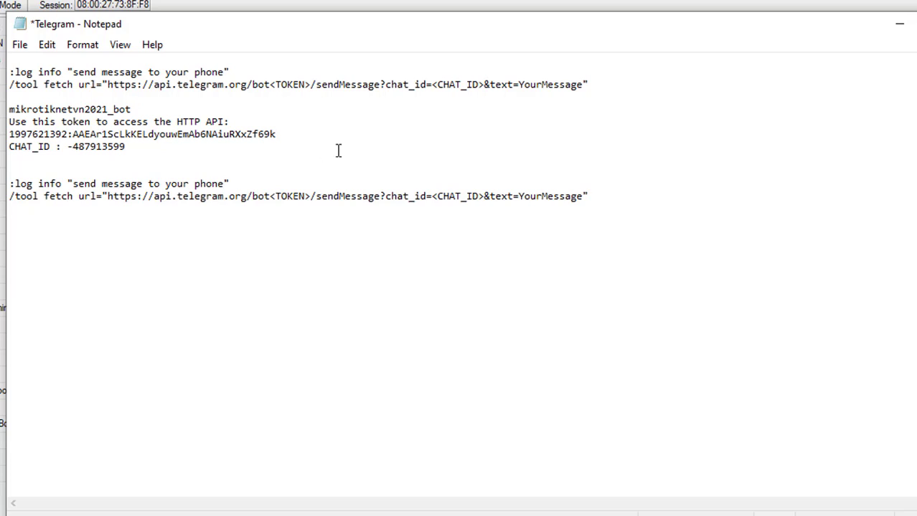
type(",ip up")
- Replace the <TOKEN> placeholder in the second fetch line with the bot token
left_click_drag(311, 197, 272, 197)
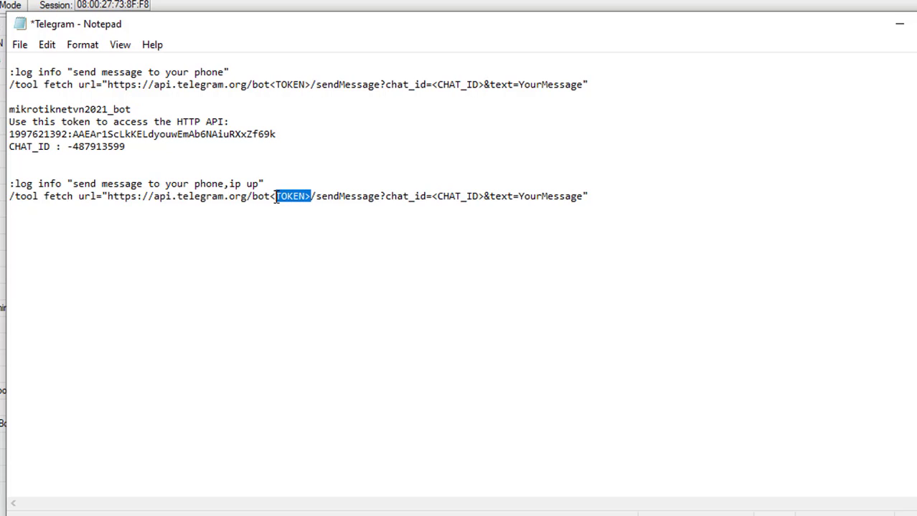
left_click_drag(8, 134, 276, 134)
right_click(266, 128)
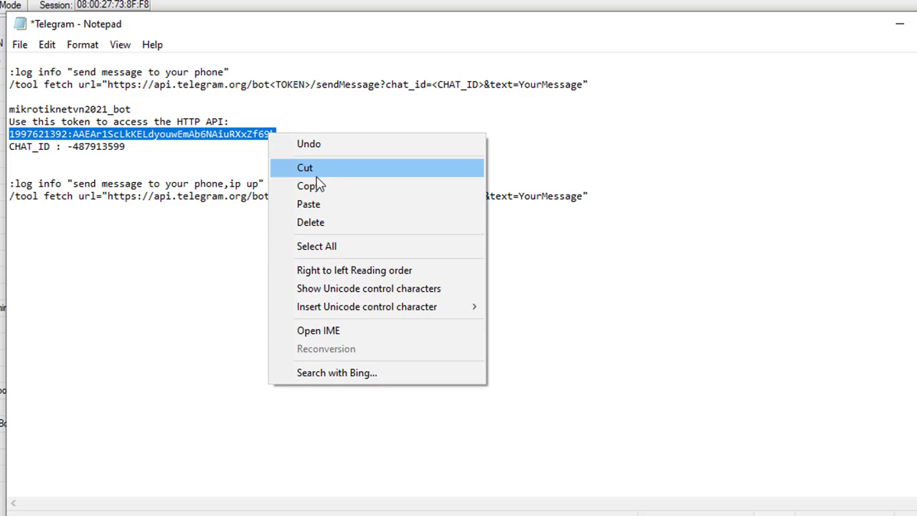
left_click(308, 185)
left_click_drag(311, 197, 272, 194)
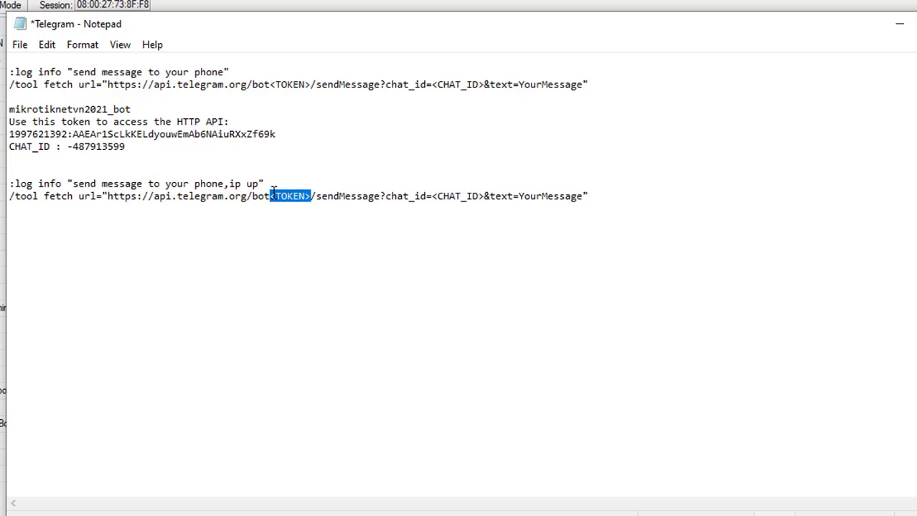
key("ctrl+v")
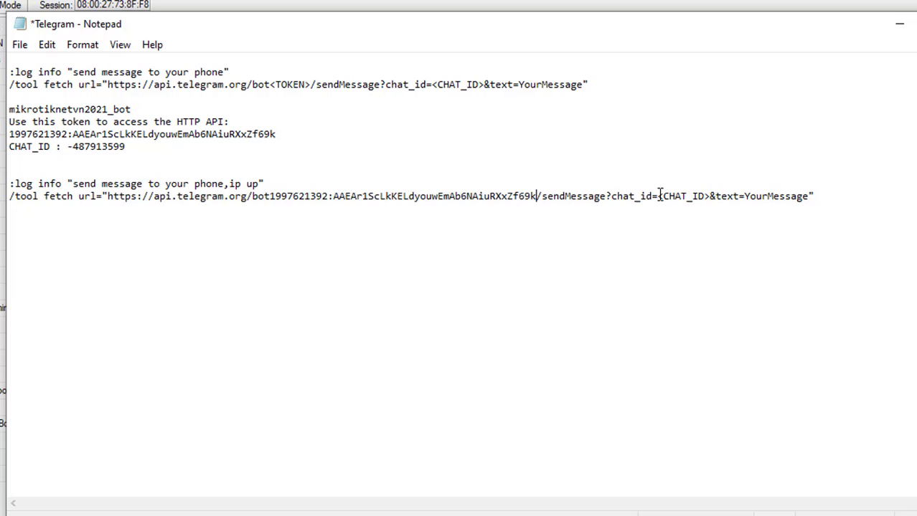
- Replace the <CHAT_ID> placeholder with the group's chat ID
left_click_drag(659, 196, 712, 196)
left_click(135, 148)
left_click_drag(135, 148, 67, 147)
right_click(68, 145)
left_click(112, 200)
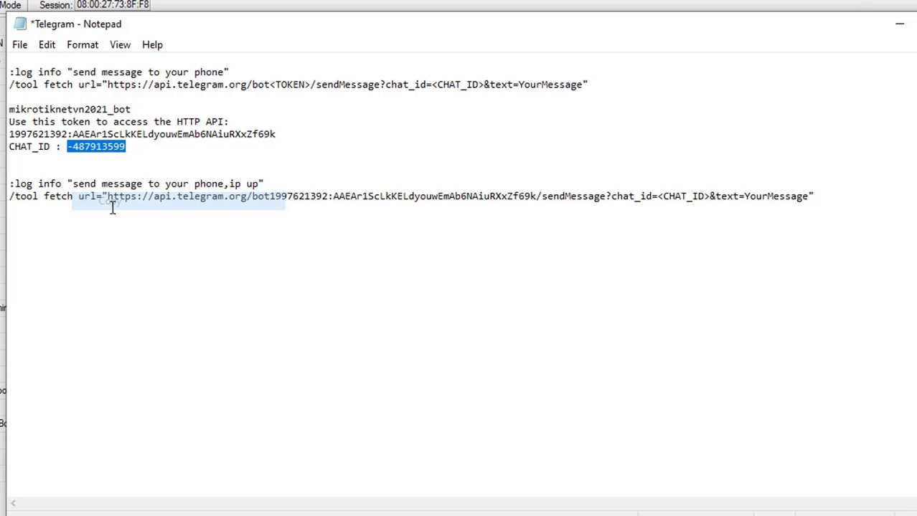
left_click_drag(710, 196, 657, 195)
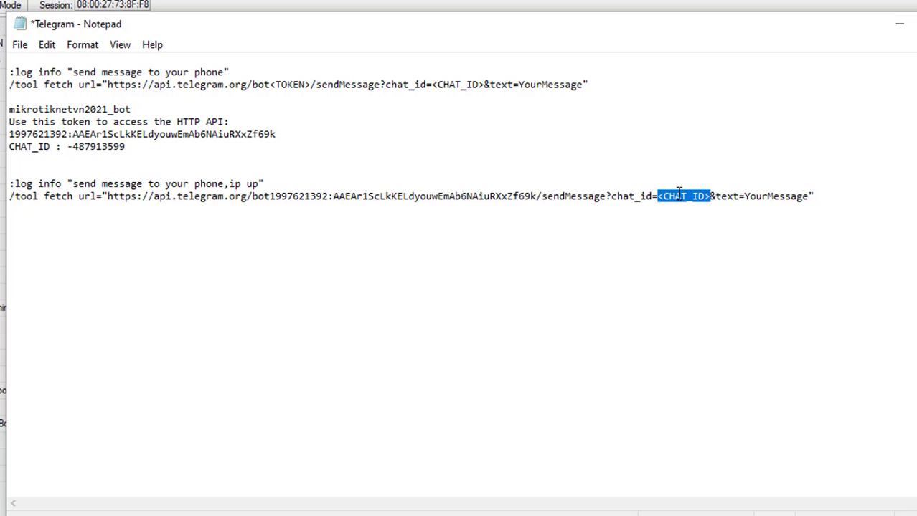
right_click(678, 193)
left_click(708, 265)
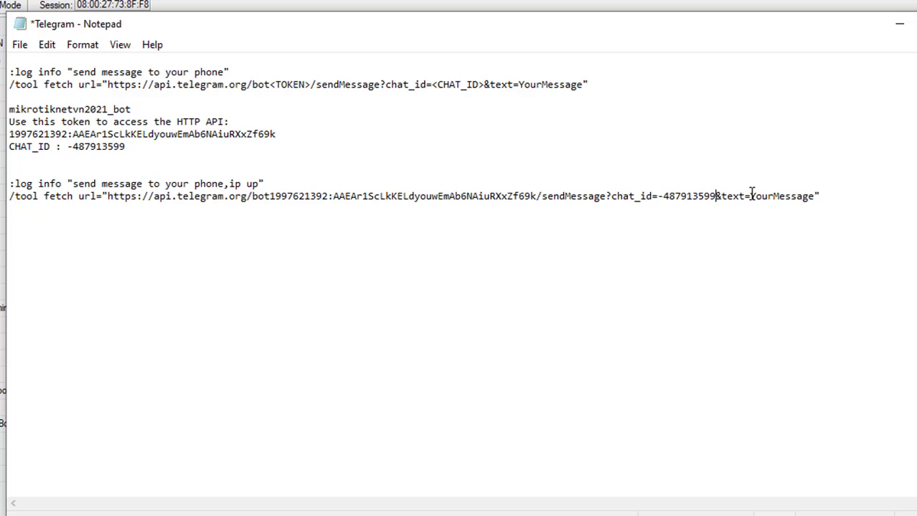
- Change the YourMessage text to '192.168.1.254 is up'
left_click_drag(751, 194, 815, 196)
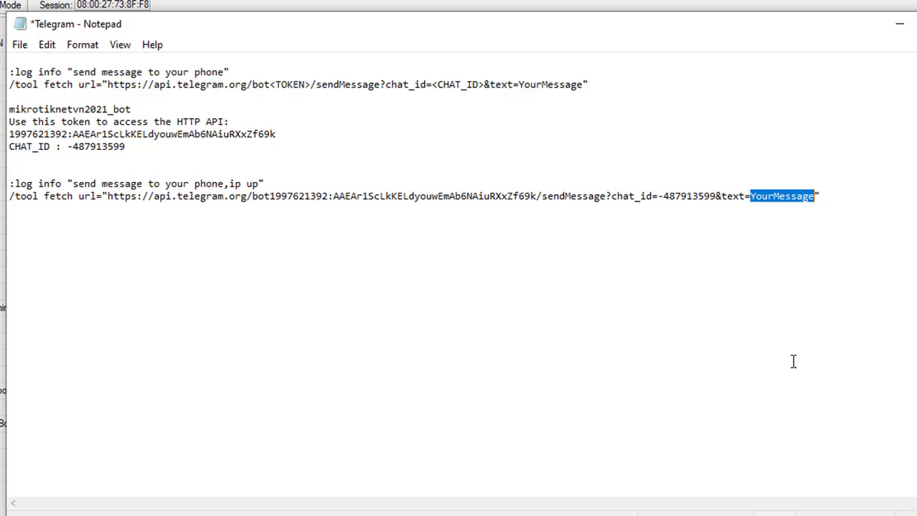
type("1")
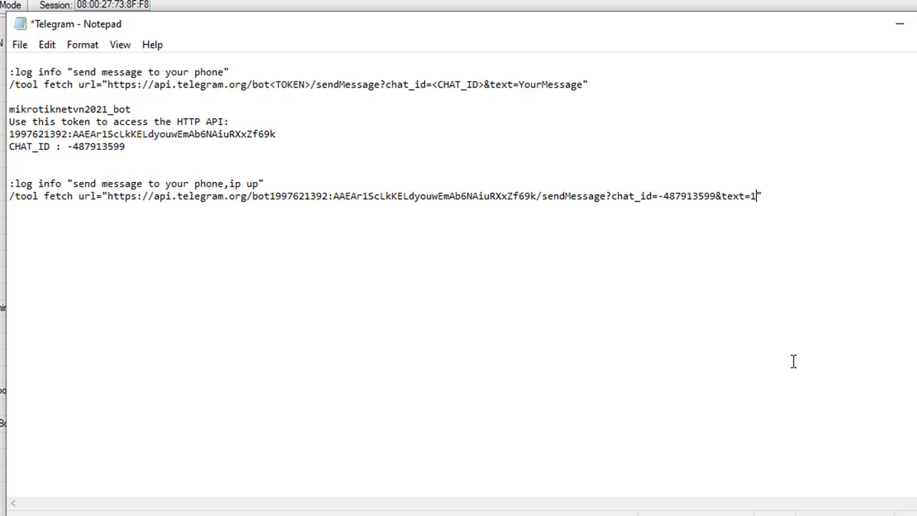
type("92.168.1.254 is up")
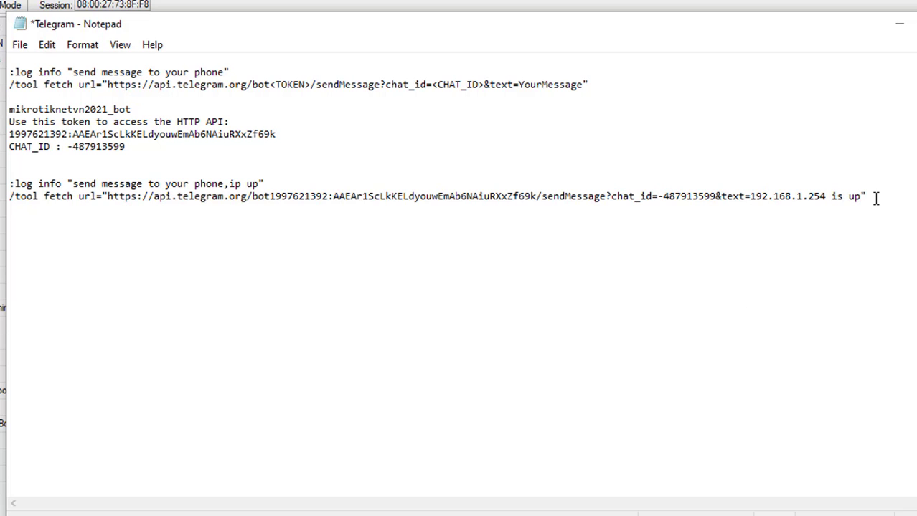
left_click_drag(876, 198, 7, 195)
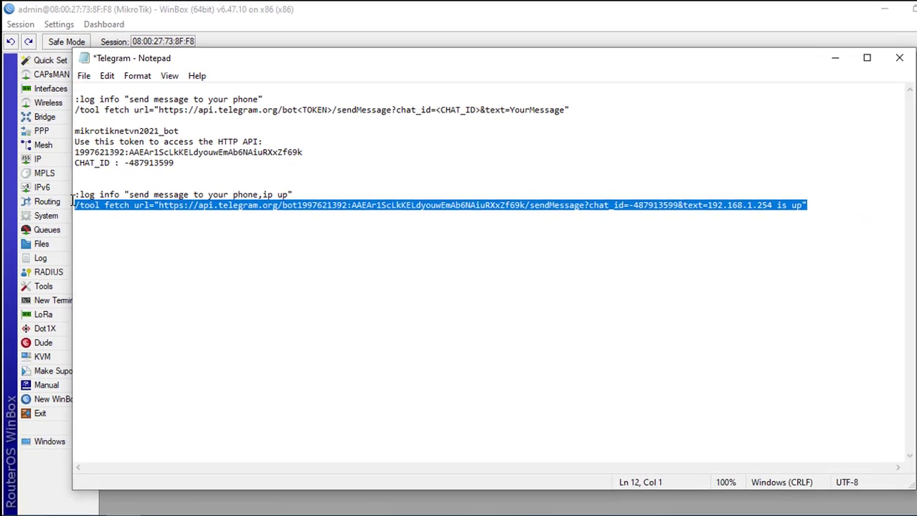
- Copy the log and fetch lines into the Netwatch host's On Up script
left_click_drag(72, 204, 75, 196)
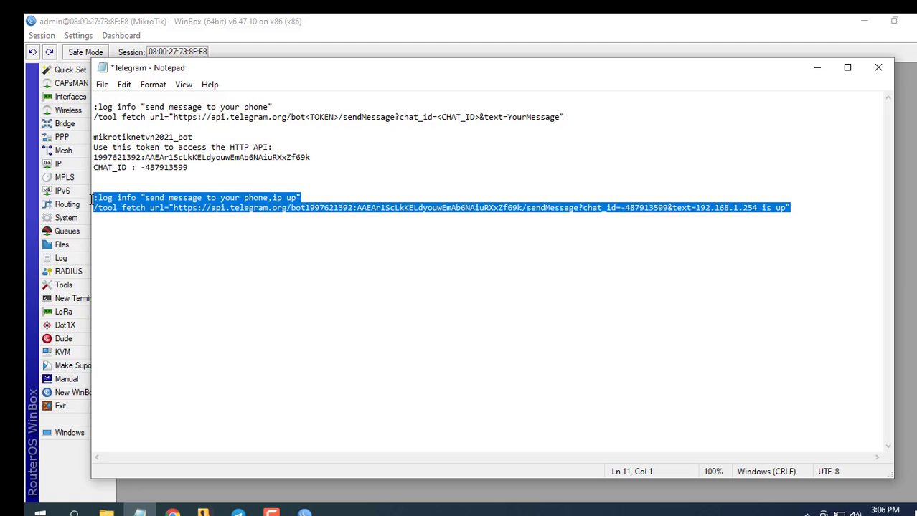
right_click(137, 197)
left_click(170, 244)
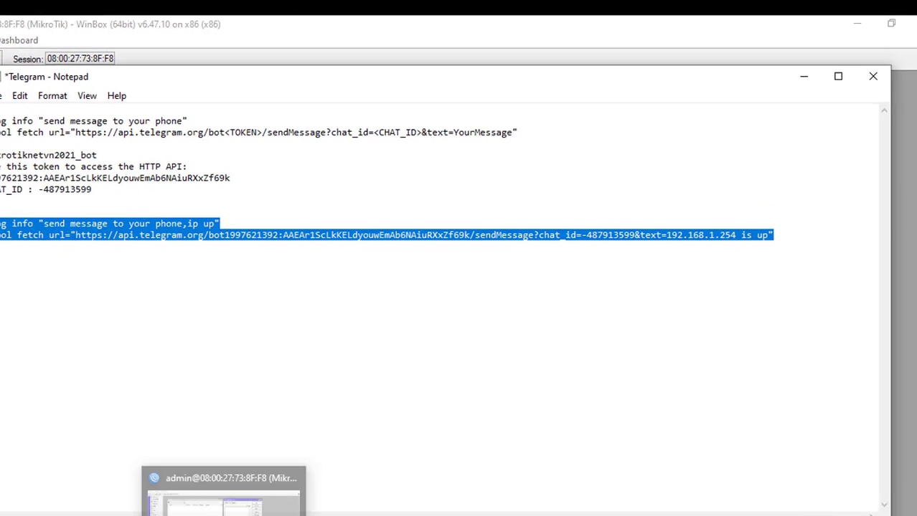
left_click(305, 514)
right_click(306, 232)
left_click(384, 324)
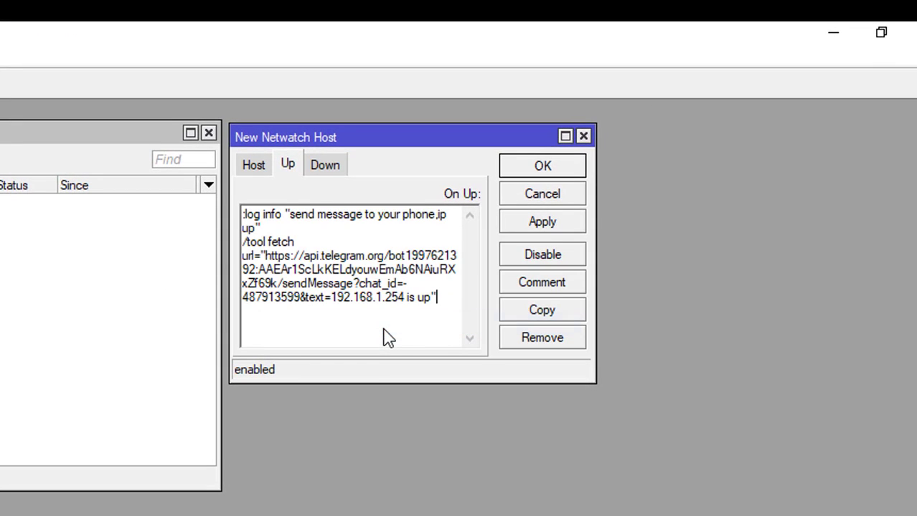
- Paste the same script into On Down, changing 'up' to 'down' in both lines
left_click(332, 171)
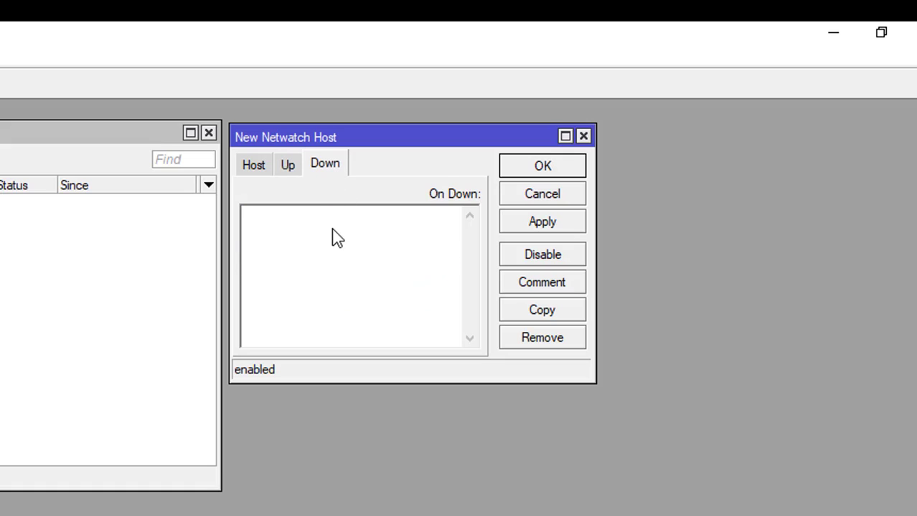
right_click(334, 237)
left_click(381, 320)
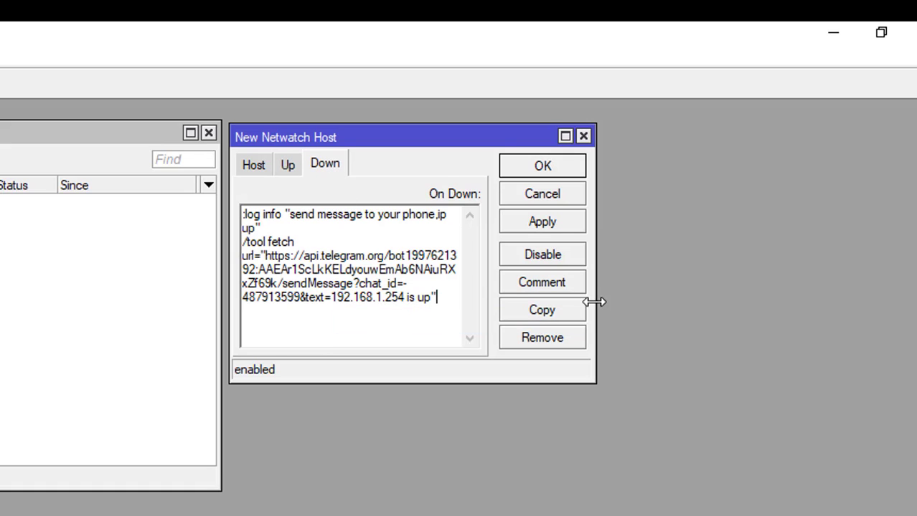
left_click_drag(594, 302, 915, 301)
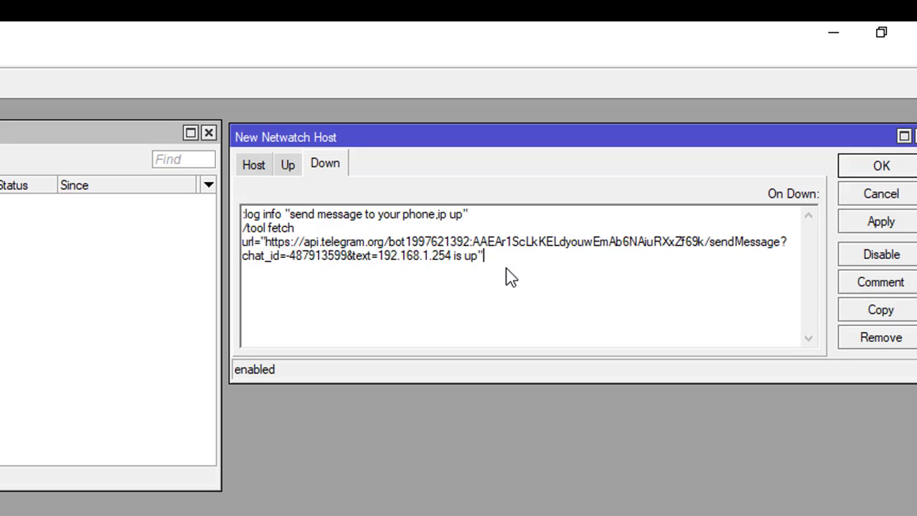
key("BackSpace")
key("BackSpace")
type("down")
left_click(462, 215)
key("BackSpace")
key("BackSpace")
type("down")
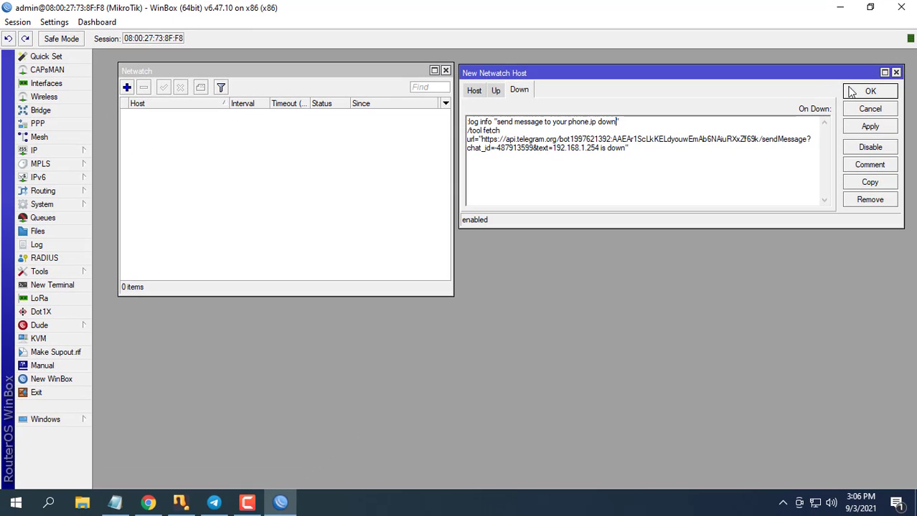
- Save the 192.168.1.254 host, then verify the ip up and fetch log entries and the Telegram message
left_click(859, 92)
left_click(321, 119)
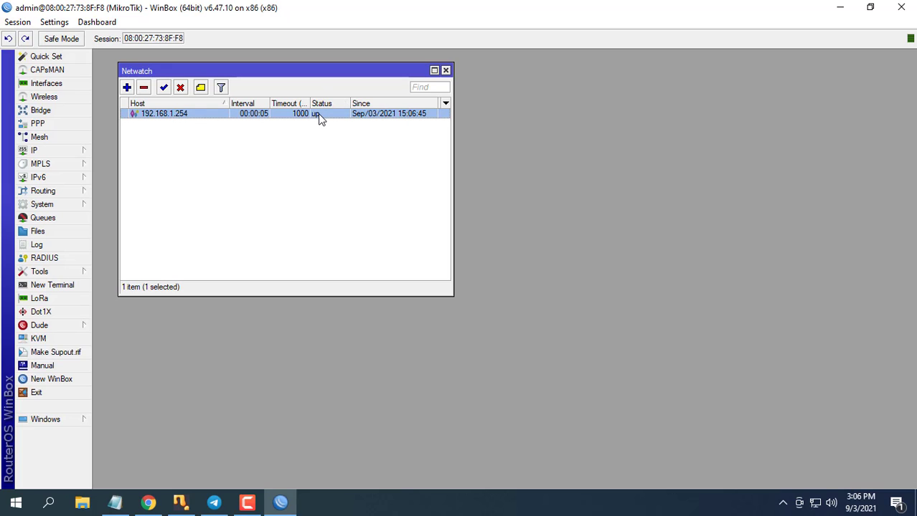
left_click(72, 245)
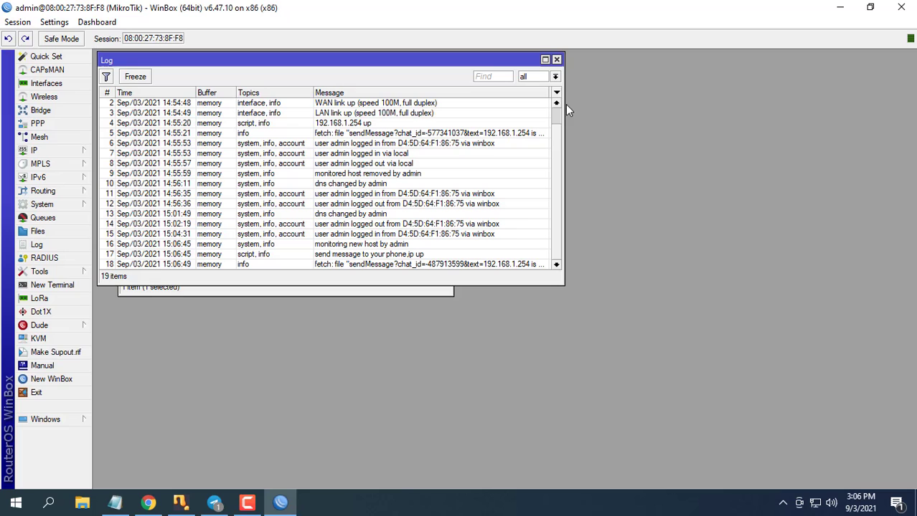
left_click_drag(335, 61, 641, 78)
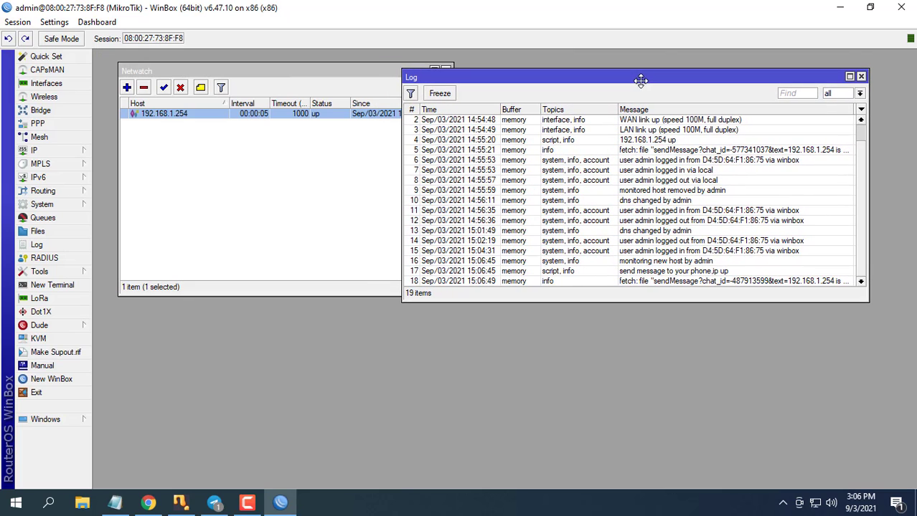
left_click(648, 280)
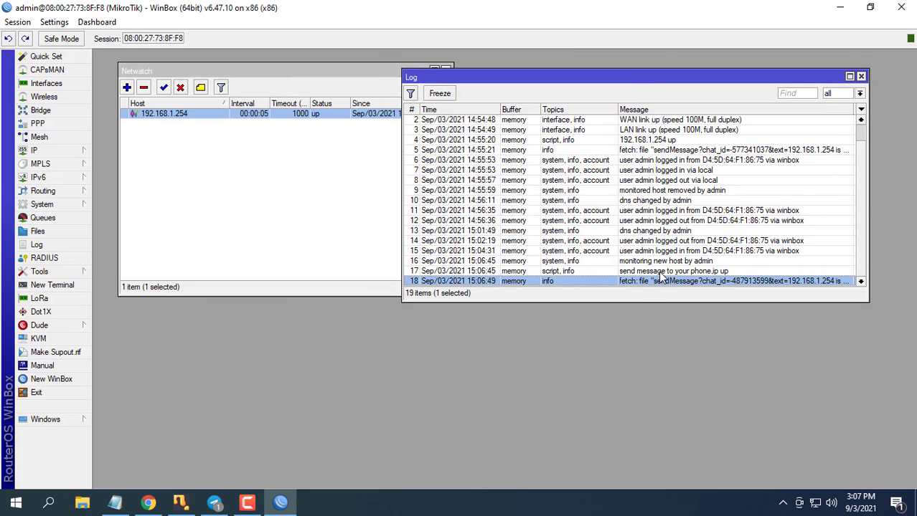
left_click(659, 272)
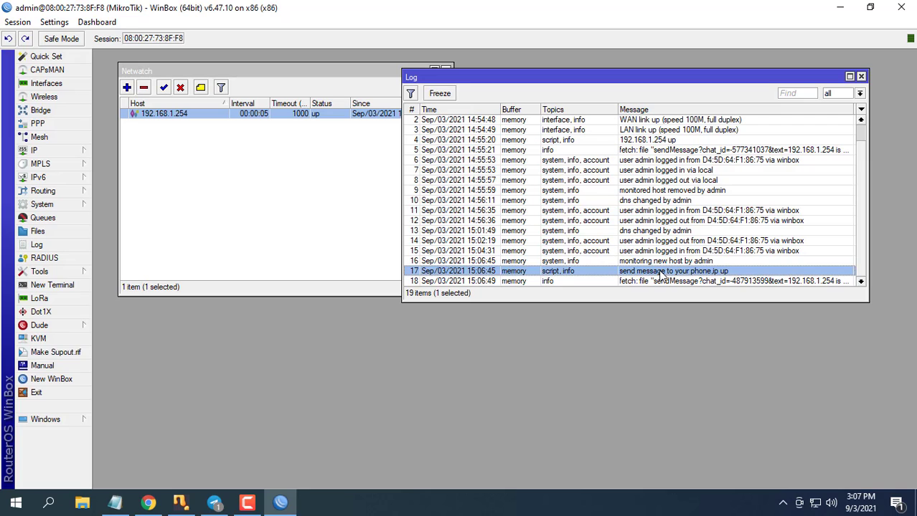
left_click(213, 502)
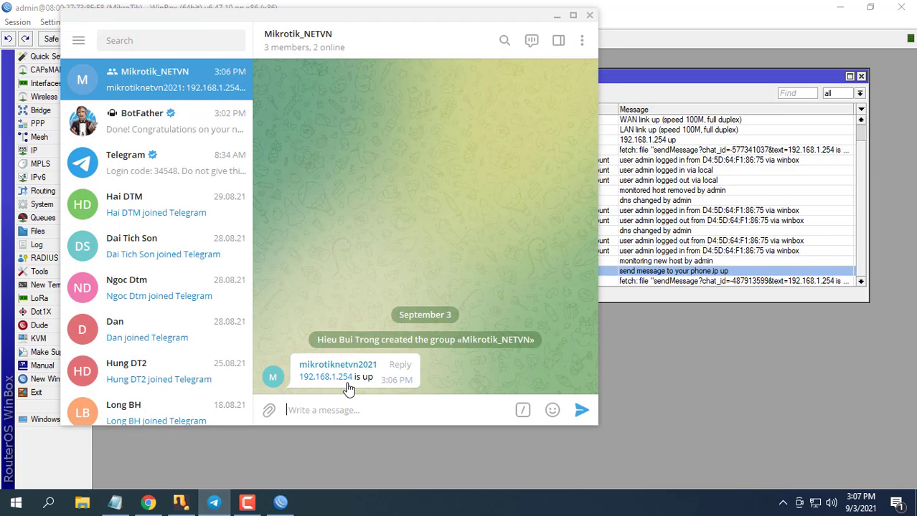
left_click(557, 16)
- Reconnect to the router and confirm Netwatch host 192.168.1.254 shows down, with its Telegram fetch logged
left_click(305, 237)
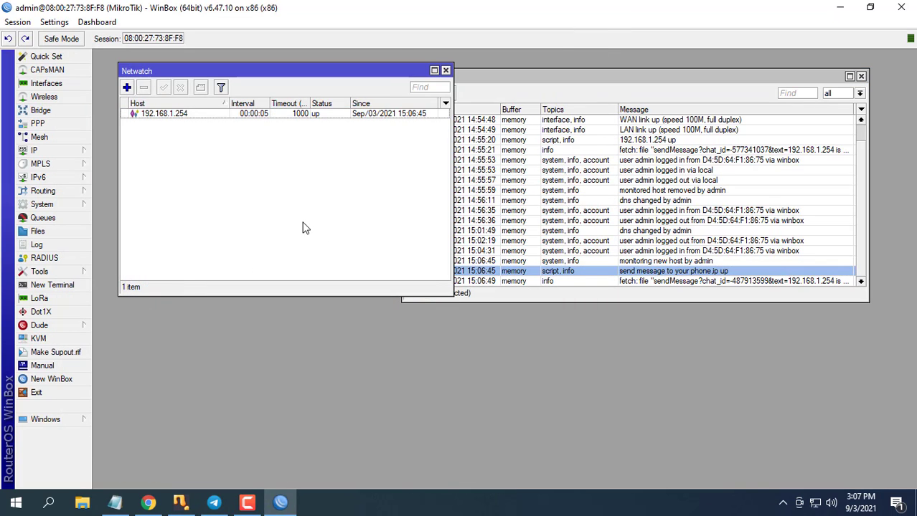
left_click(324, 118)
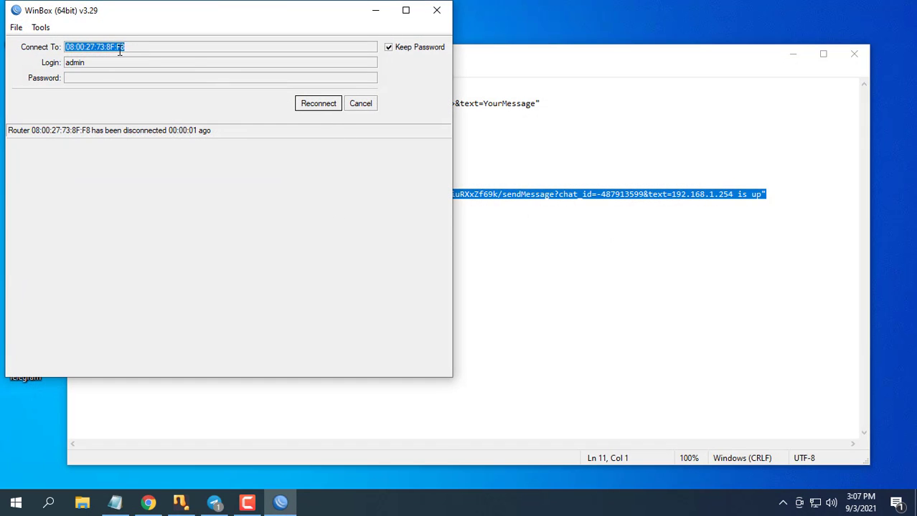
left_click(327, 106)
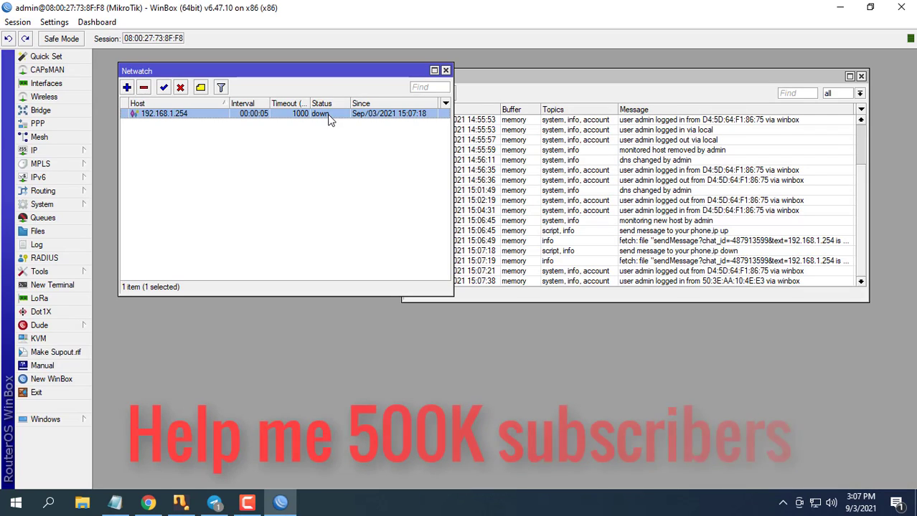